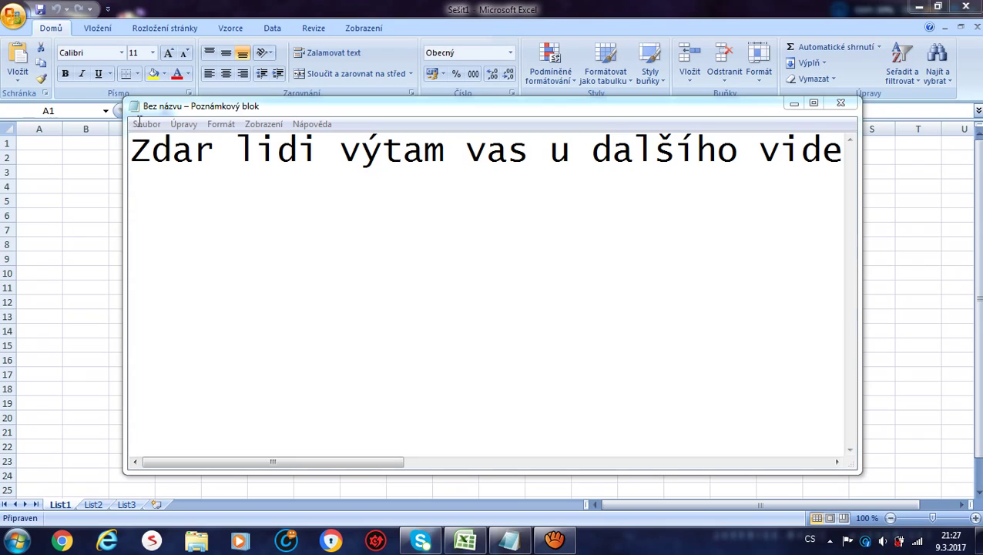
Read through the Czech greeting ending 'jdem na to', then minimize Notepad to reveal Sešit1.
left_click(240, 161)
key("Right")
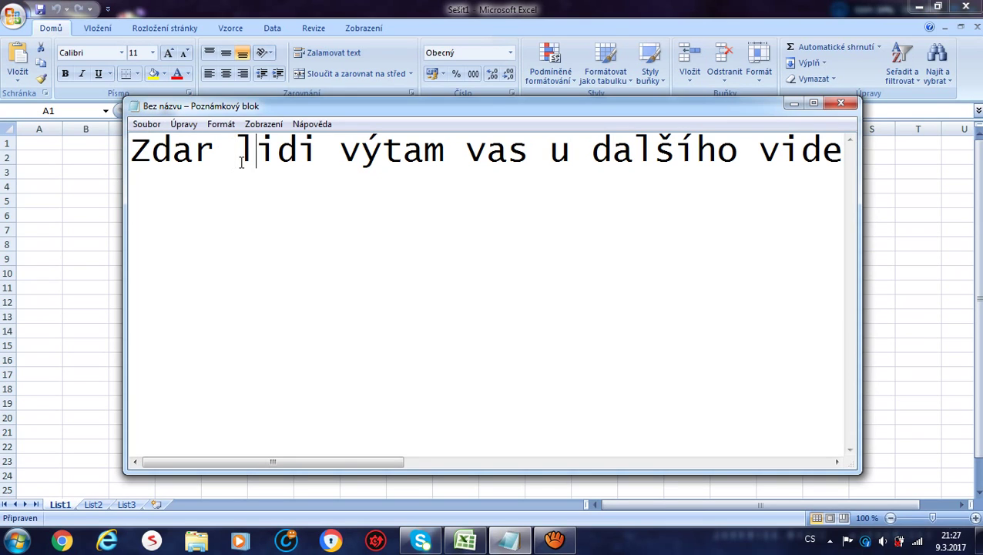
key("Right")
key("Right")
key("Right")
key("Right")
key("Right")
key("Right")
key("Right")
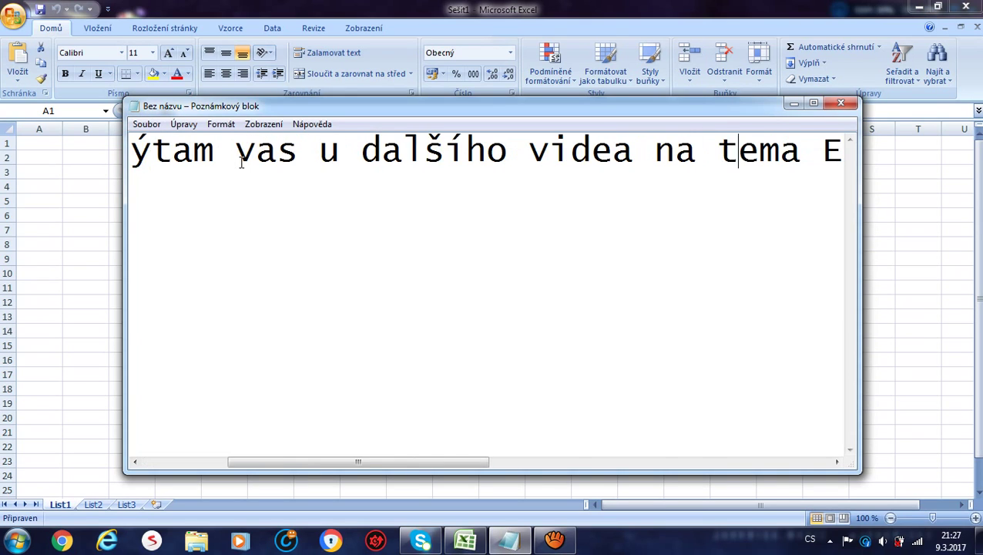
key("Right")
key("Right")
key("Right")
key("Right")
key("Right")
key("Right")
key("Right")
key("Right")
key("Right")
key("Right")
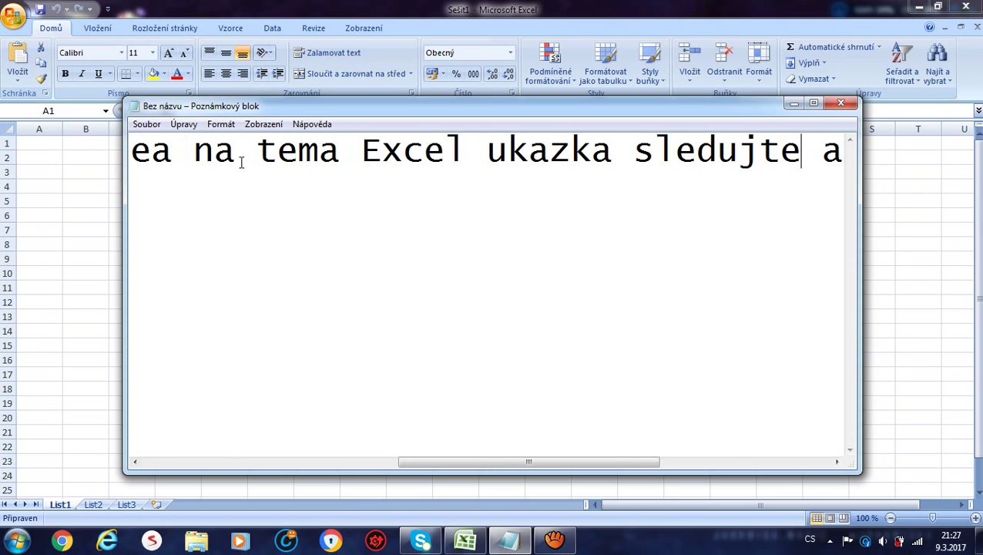
key("Right")
key("Right")
key("Right")
key("Right")
key("Right")
key("Right")
key("Right")
key("Right")
key("Right")
key("Right")
key("Right")
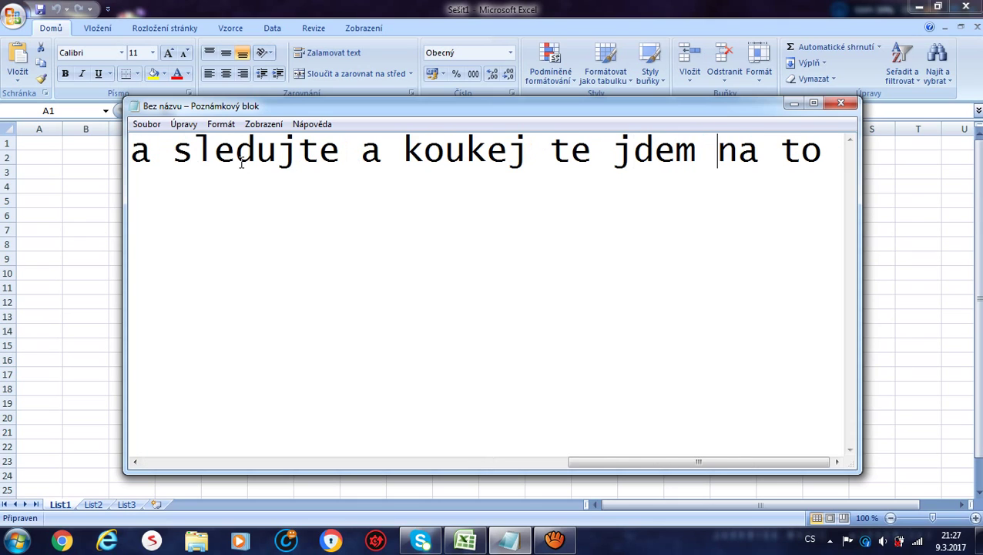
key("Right")
key("Right")
key("Right")
key("Right")
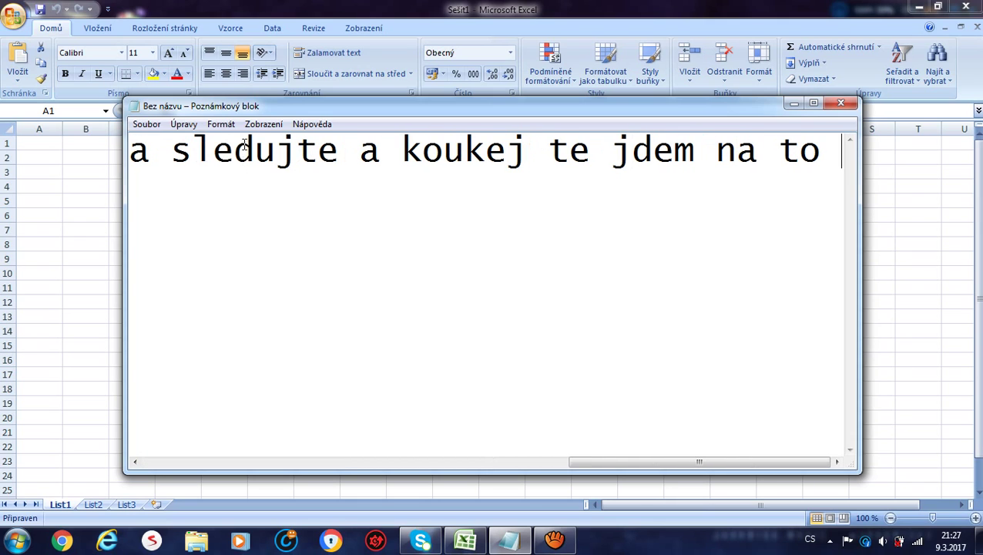
left_click(798, 105)
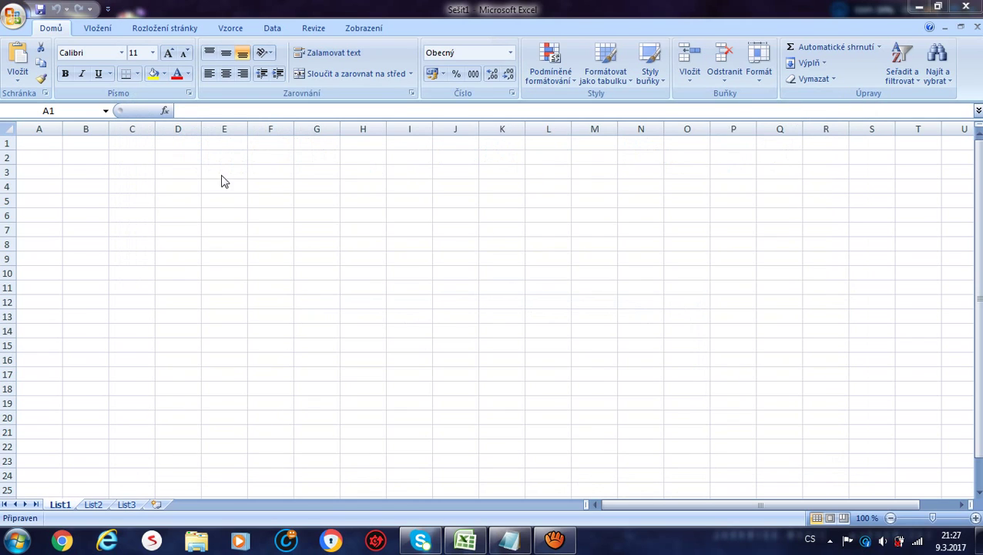
Select A1:I9 and give it an outline border.
double_click(44, 143)
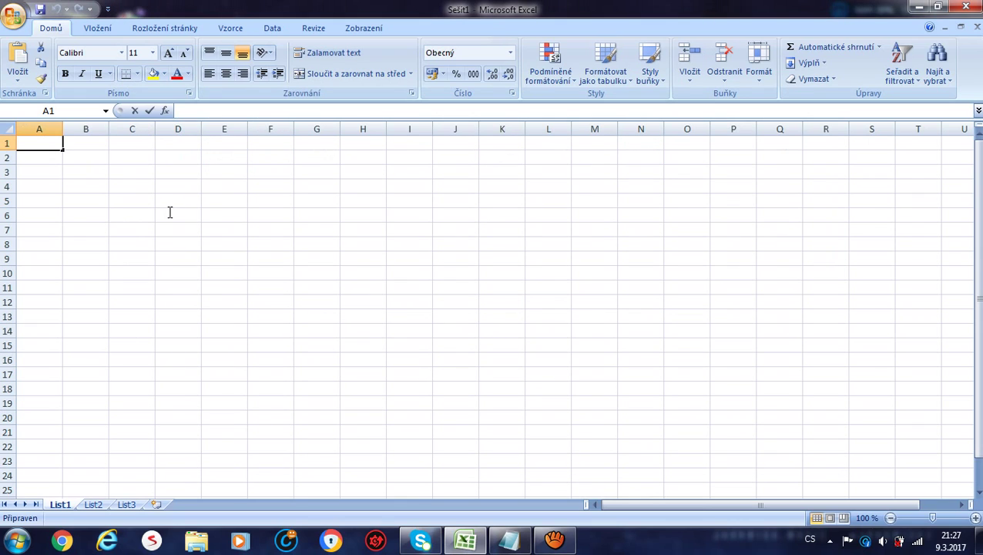
double_click(61, 146)
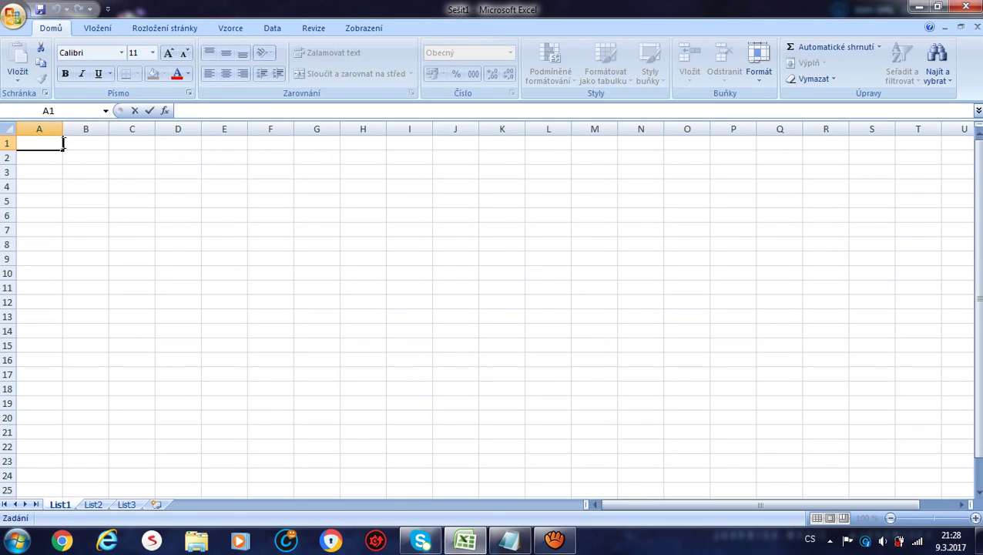
left_click_drag(63, 143, 46, 142)
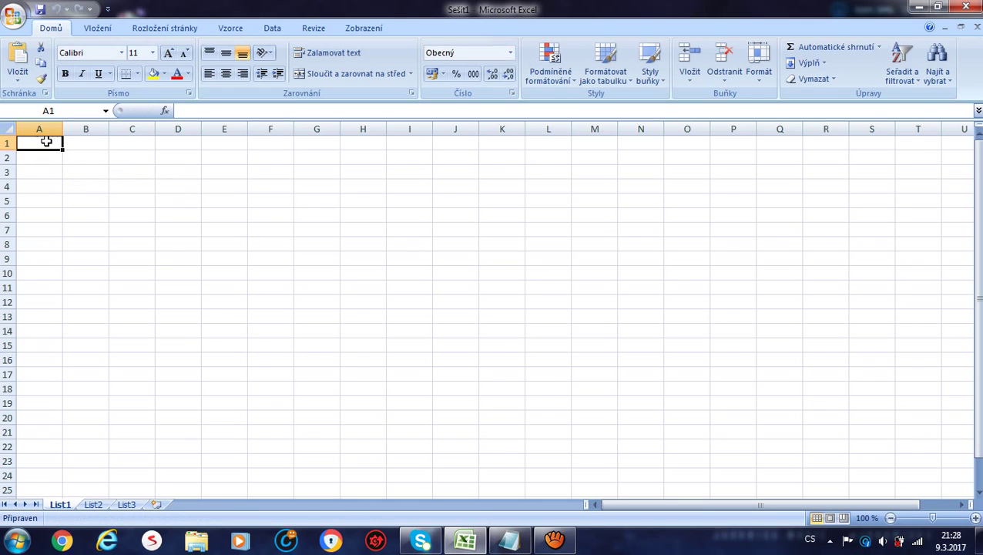
mouse_move(45, 142)
left_mouse_down()
mouse_move(303, 266)
mouse_move(417, 299)
mouse_move(395, 257)
left_mouse_up()
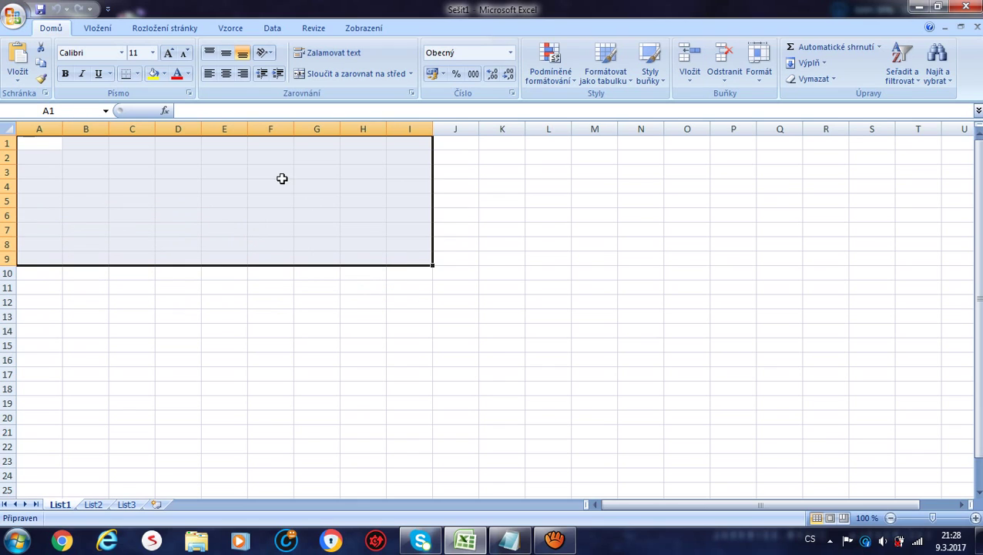
left_click(137, 74)
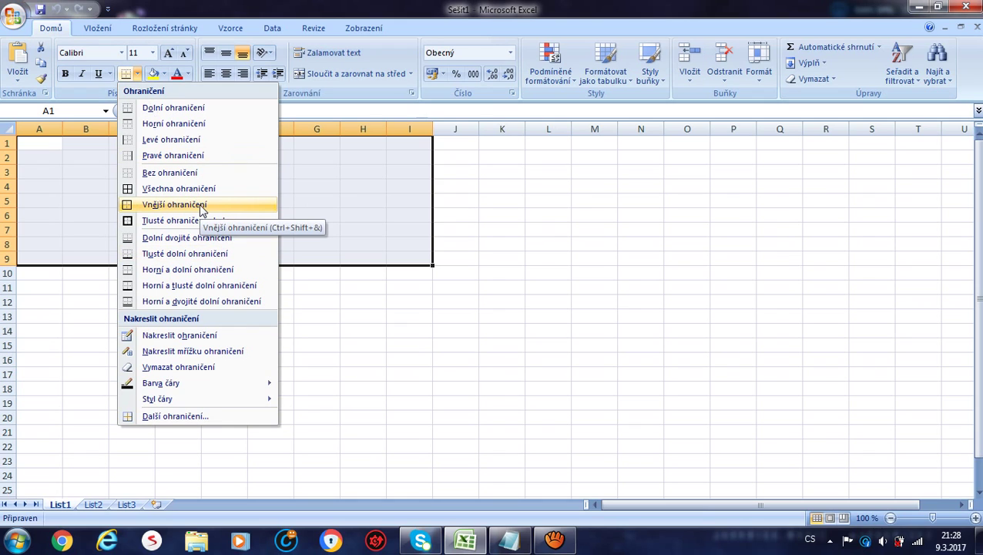
left_click(174, 204)
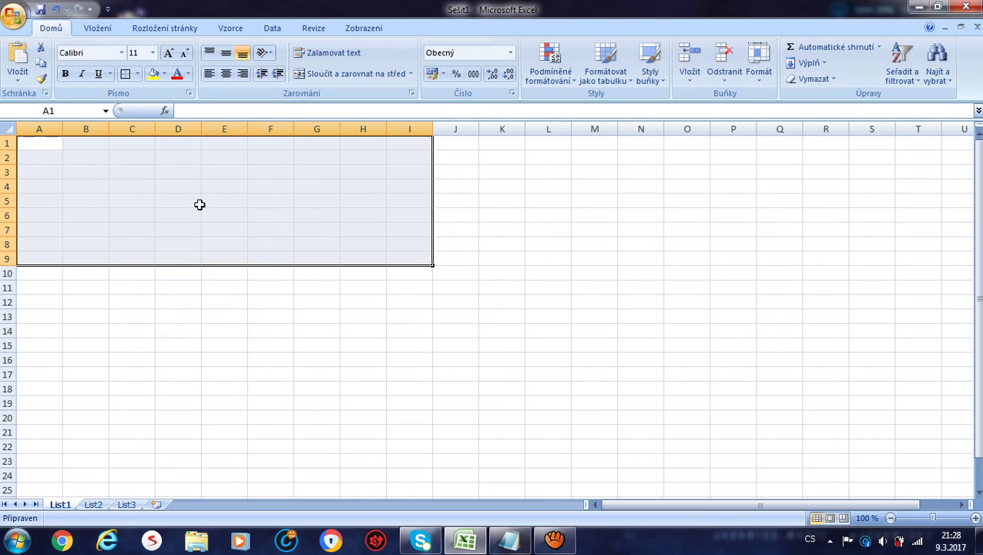
left_click(223, 317)
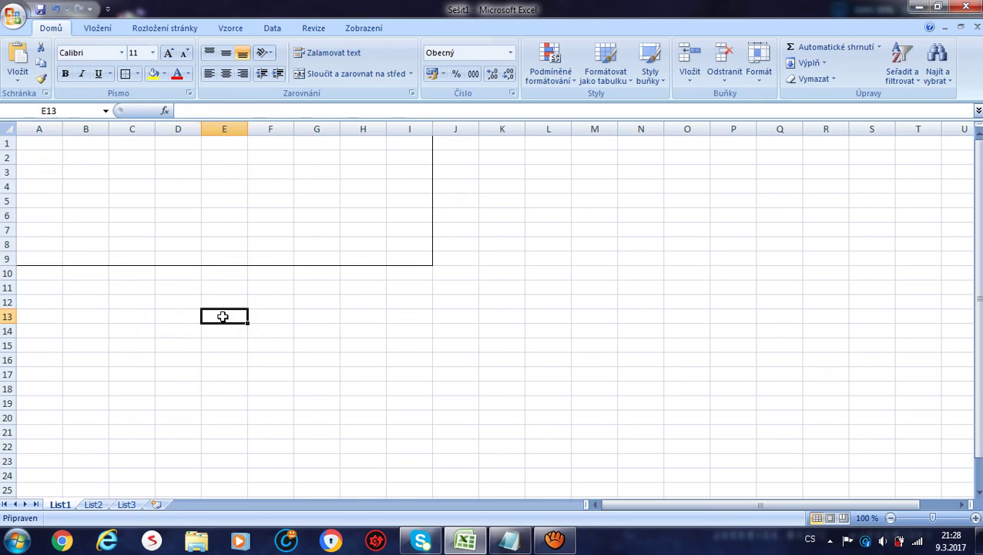
Reselect A1:I9 and try a thick outline and another border style on it.
left_click(55, 146)
left_click_drag(56, 146, 409, 252)
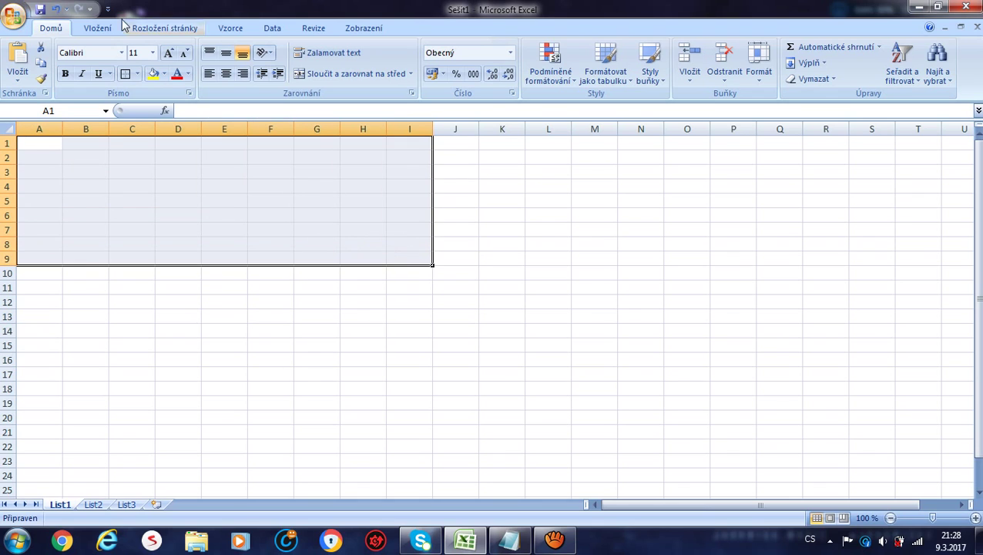
left_click(138, 75)
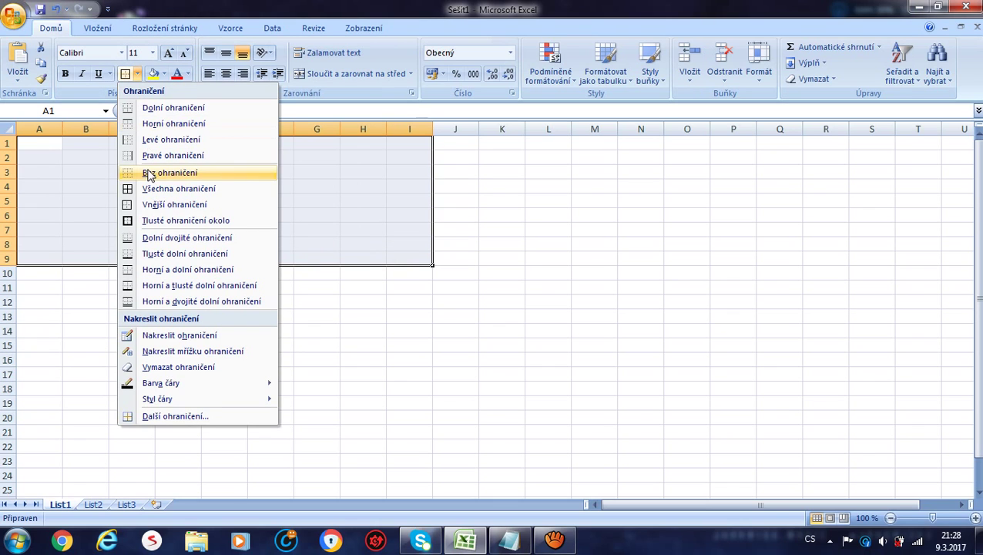
left_click(163, 223)
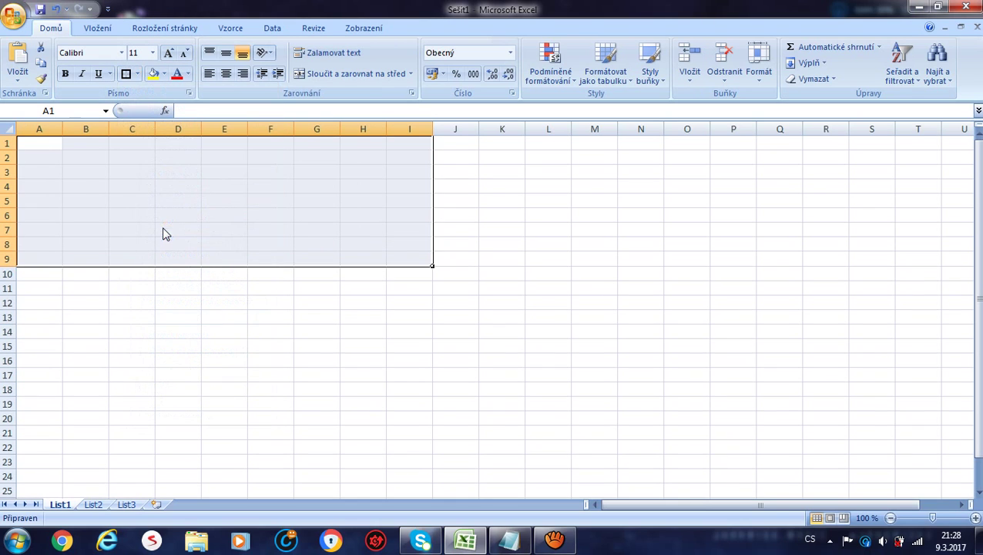
left_click(138, 74)
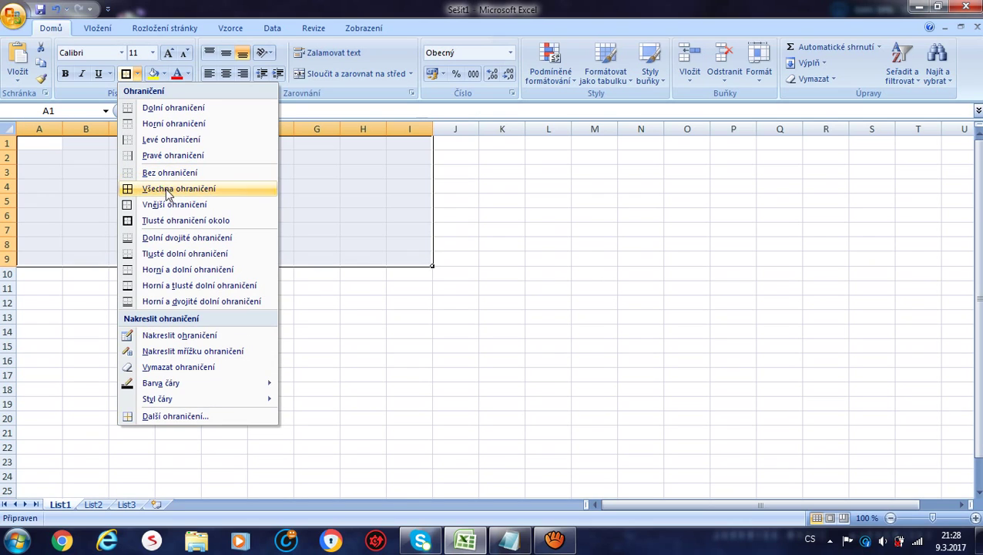
left_click(173, 206)
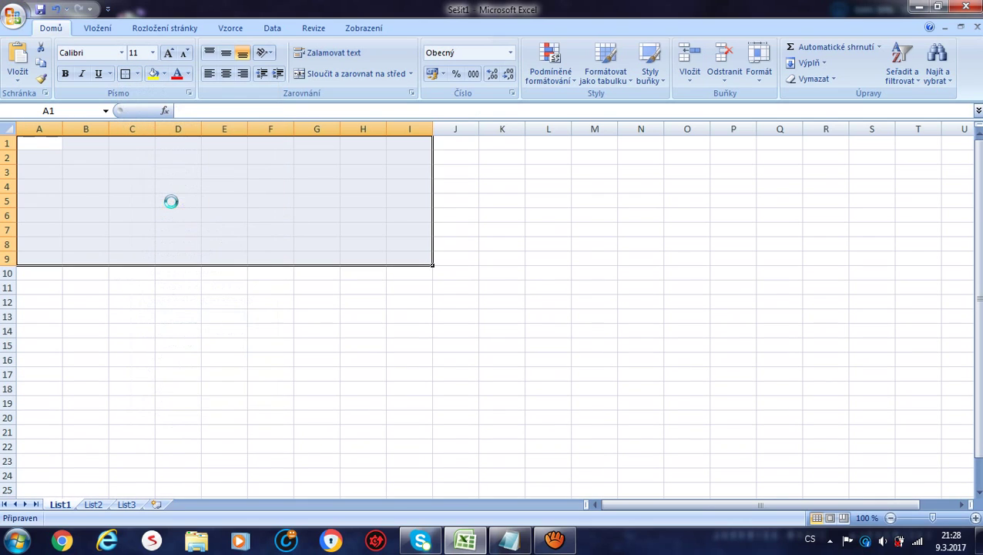
left_click(165, 213)
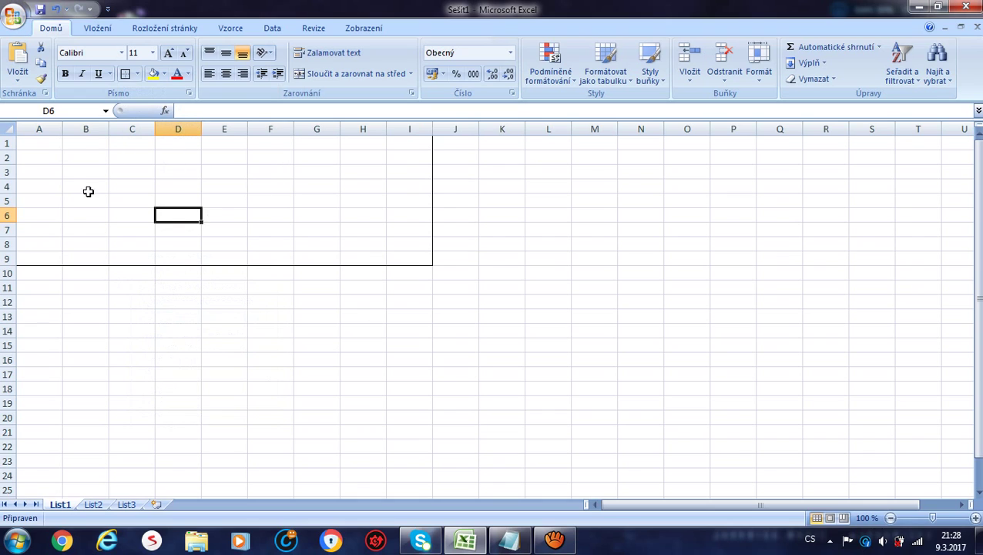
Apply All Borders (Všechna ohraničení) to A1:I9 so every cell is outlined.
mouse_move(53, 139)
left_mouse_down()
mouse_move(101, 176)
mouse_move(399, 260)
left_mouse_up()
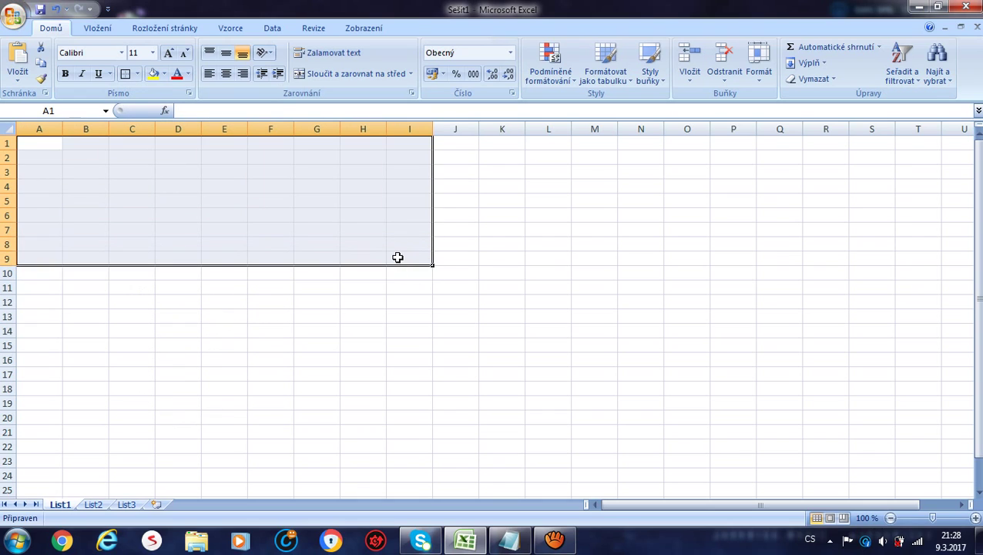
left_click(128, 75)
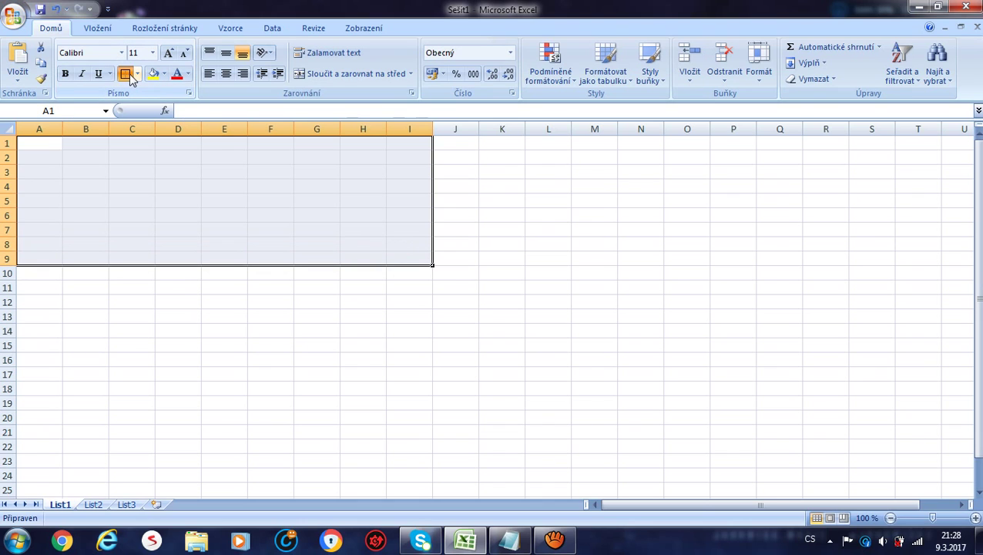
left_click(136, 74)
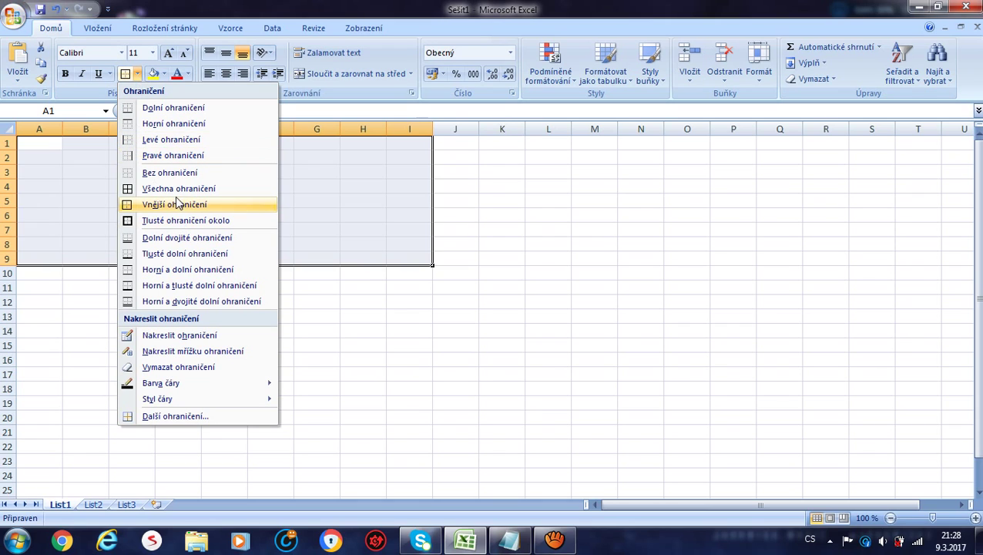
left_click(174, 188)
left_click(237, 367)
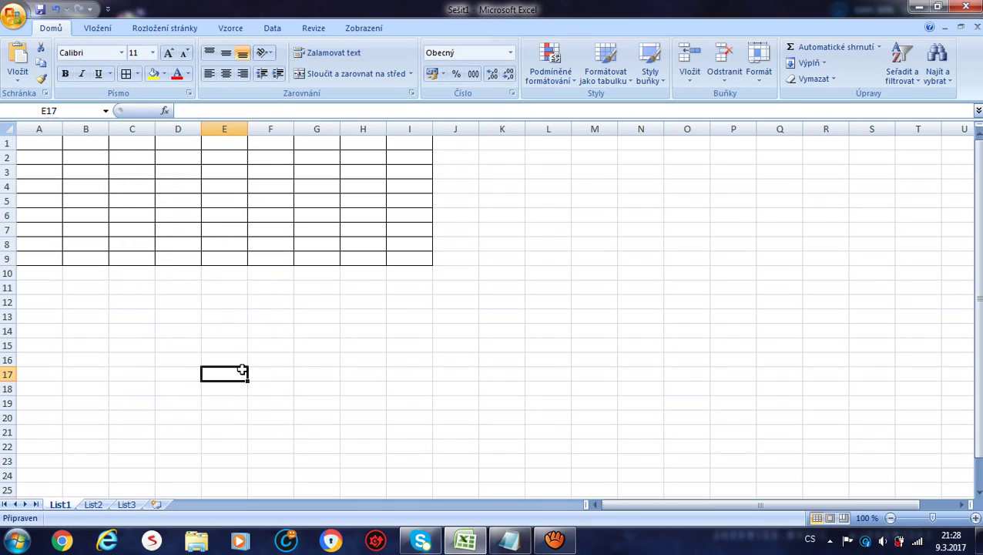
Select the whole table A1:I9 and give it a yellow Fill Color.
left_click(48, 143)
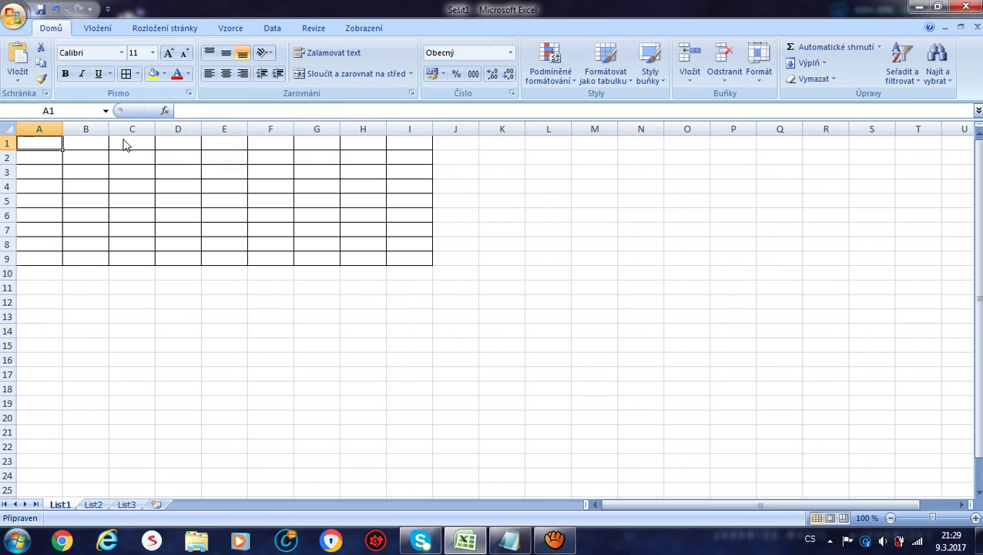
left_click_drag(60, 148, 174, 193)
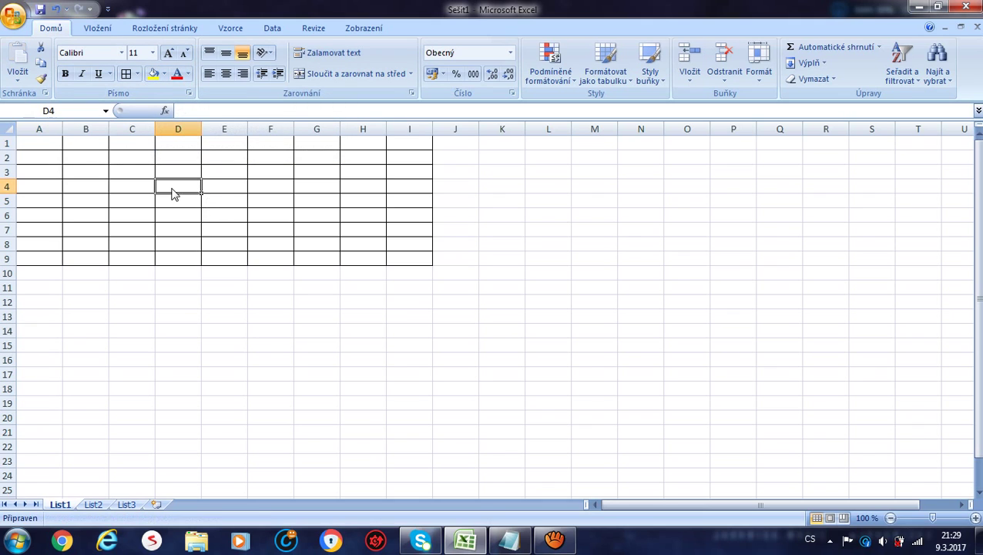
left_click(37, 139)
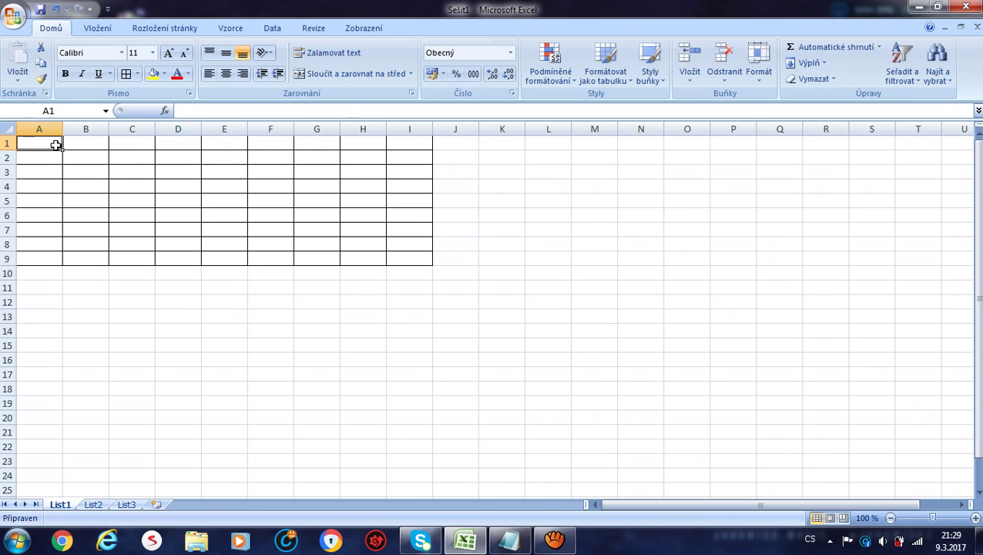
mouse_move(52, 145)
left_mouse_down()
mouse_move(399, 232)
mouse_move(412, 254)
left_mouse_up()
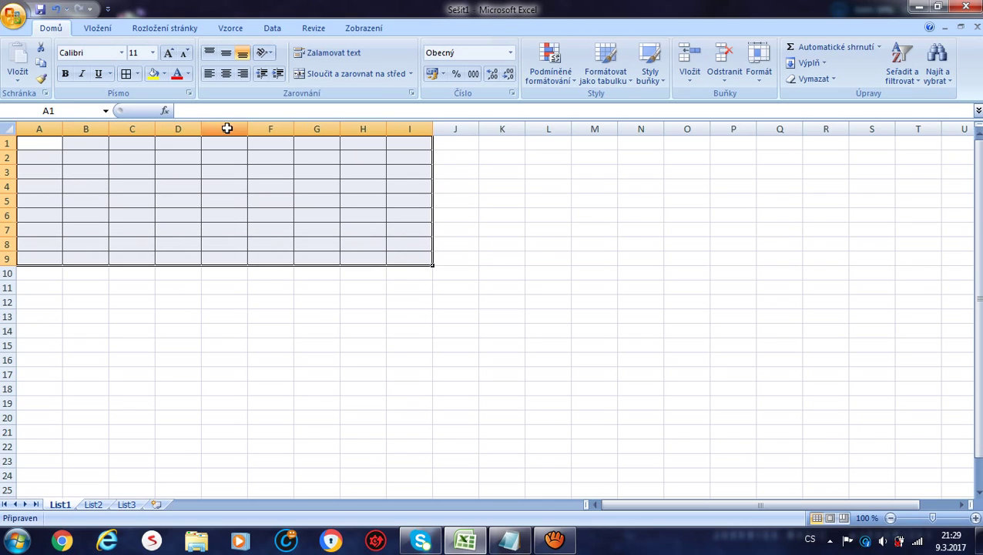
left_click(153, 73)
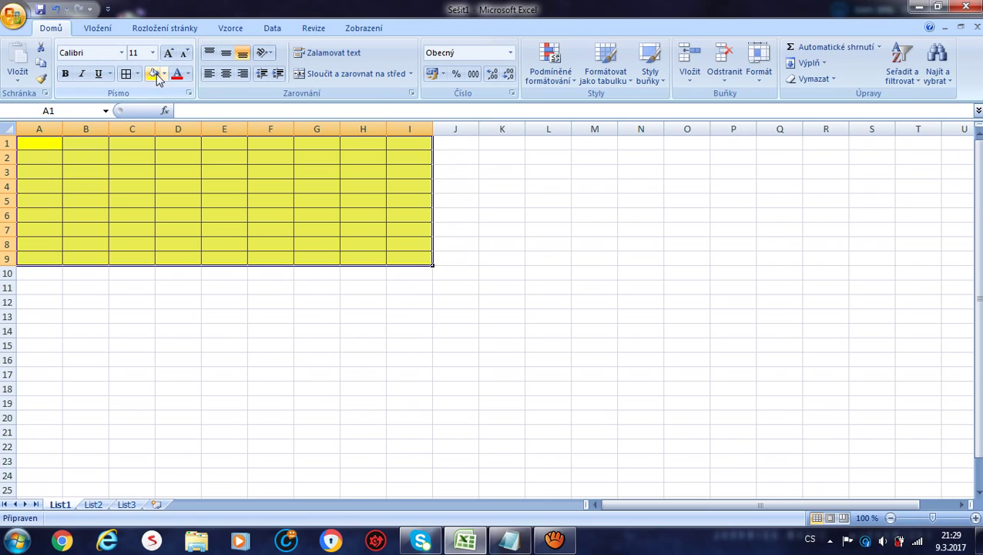
left_click(39, 145)
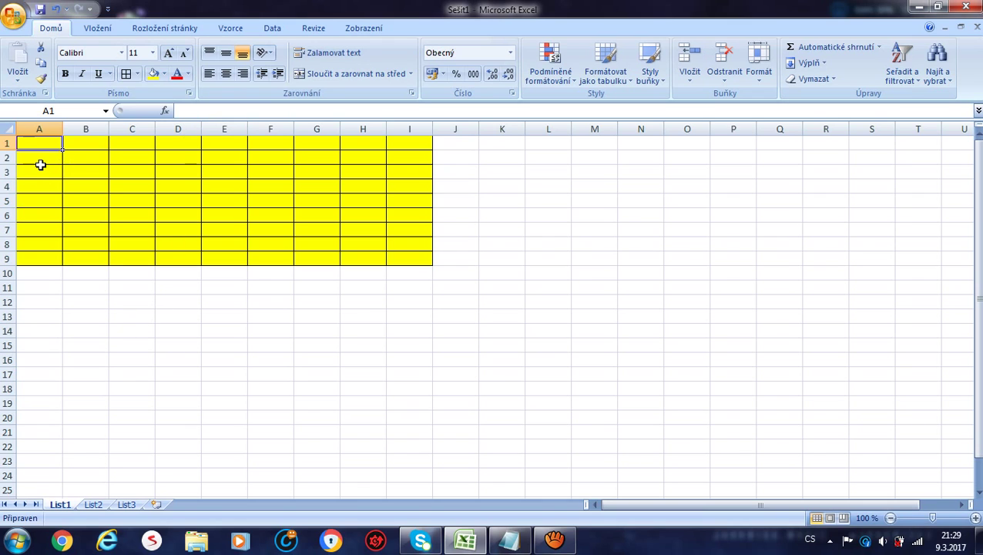
Enter 1+1 in A1, then start the formula =A1 in A2.
type("1+")
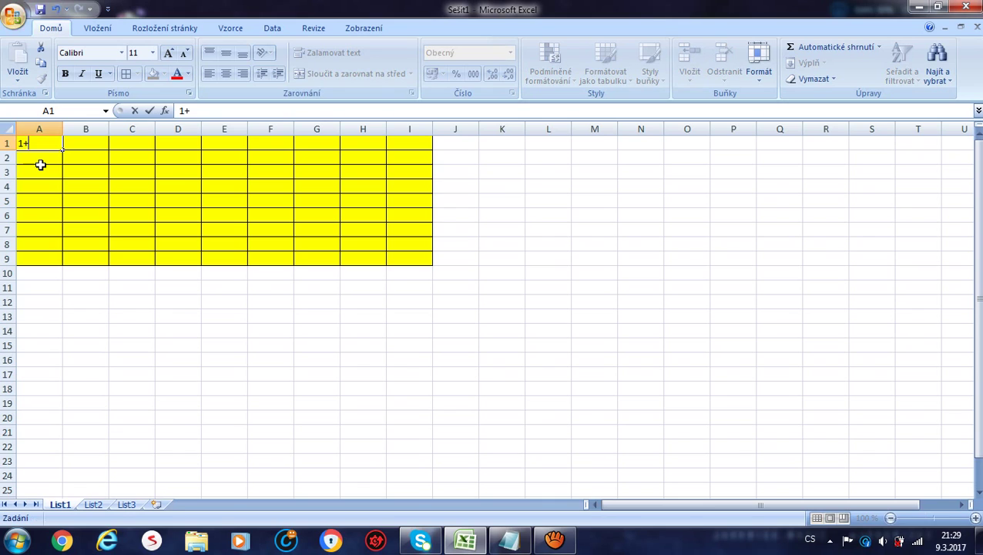
type("0")
left_click(39, 160)
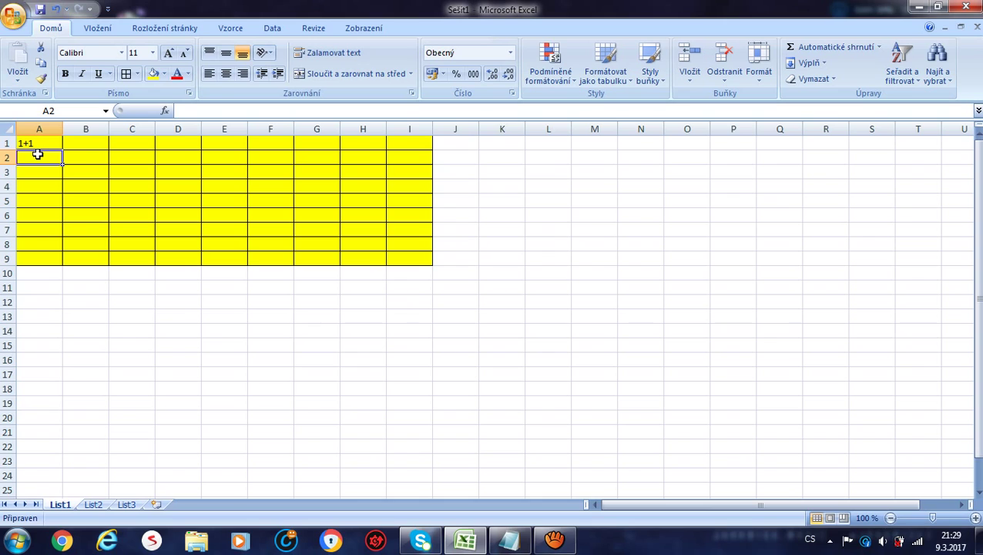
type("%")
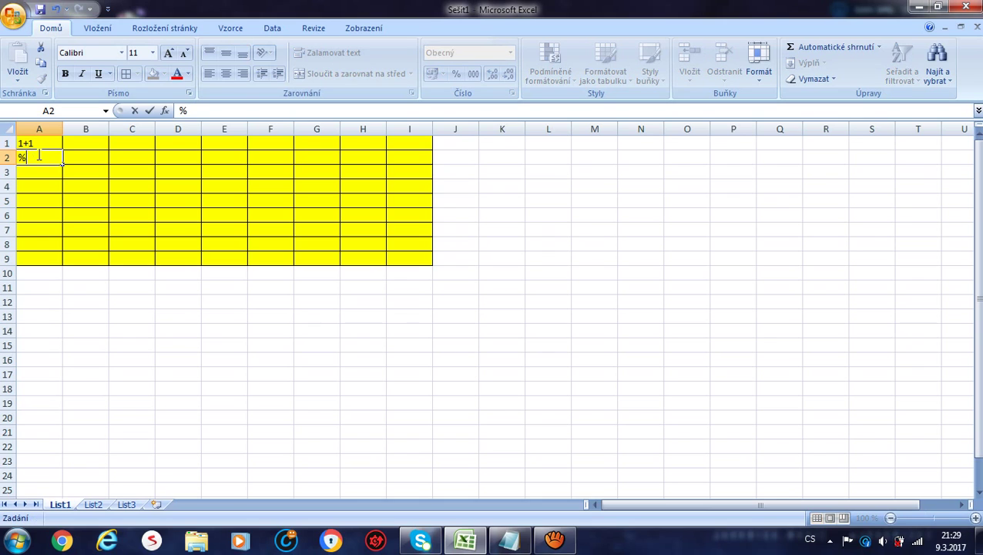
key("BackSpace")
type("=")
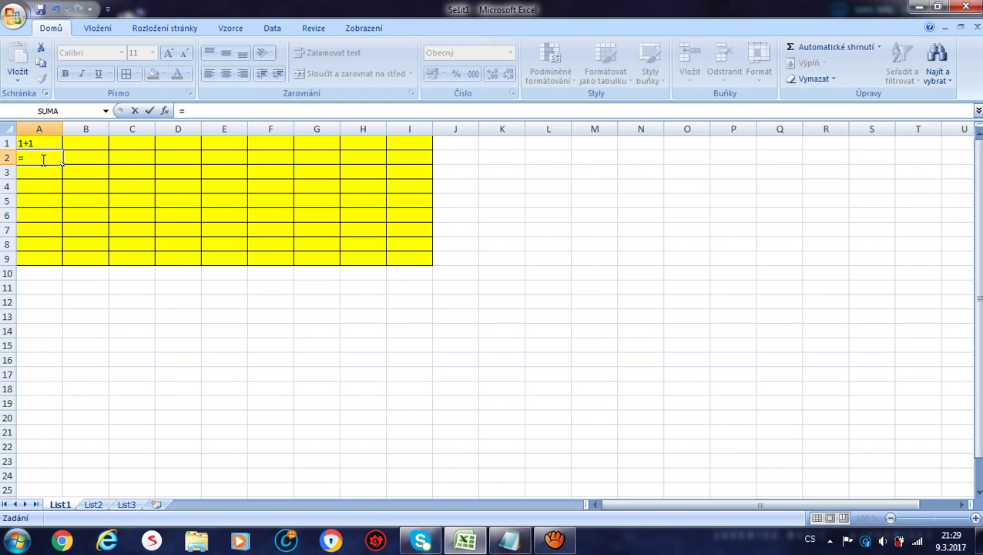
left_click(37, 143)
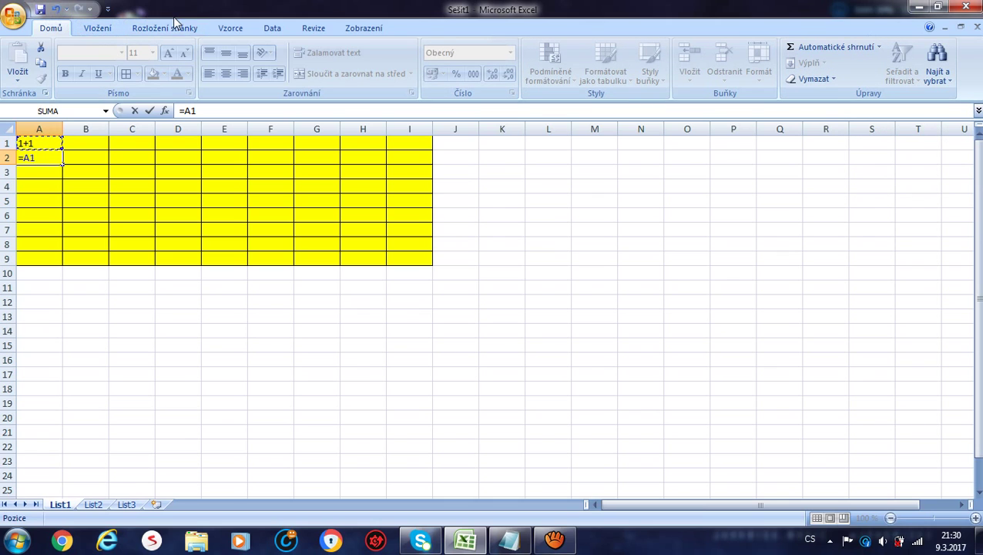
Browse the Vzorce, Rozložení stránky, Vložení, Data, Revize and Zobrazení tabs, ending on Data.
left_click(260, 32)
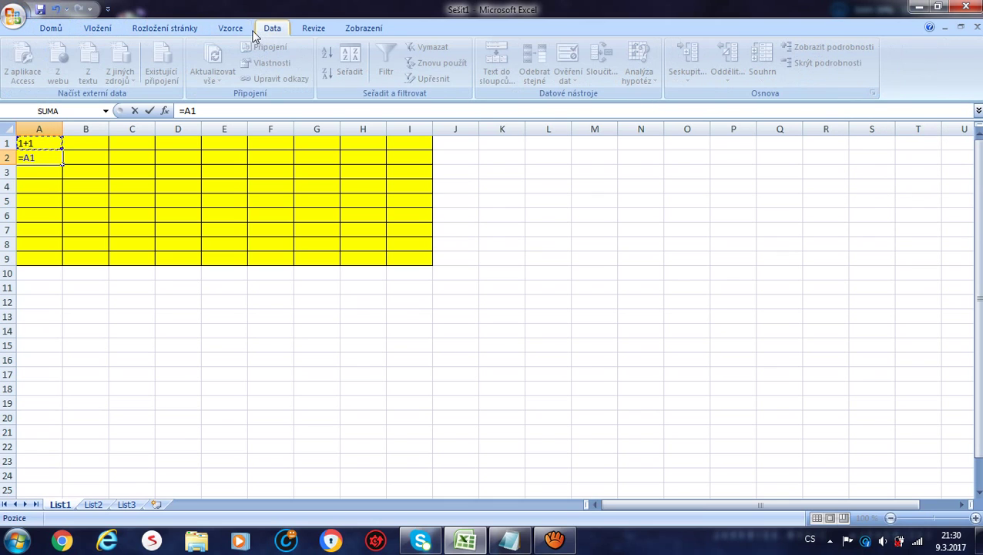
left_click(247, 32)
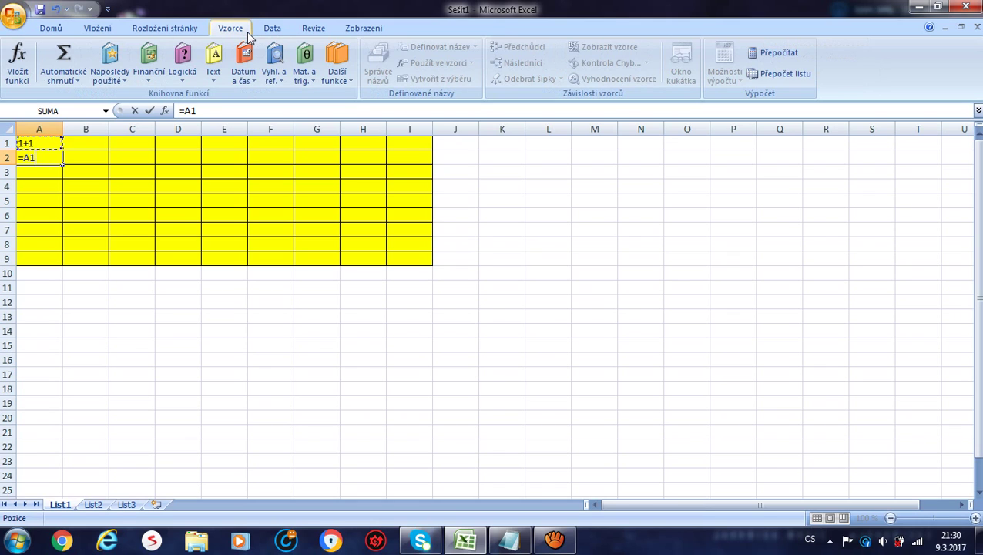
left_click(192, 29)
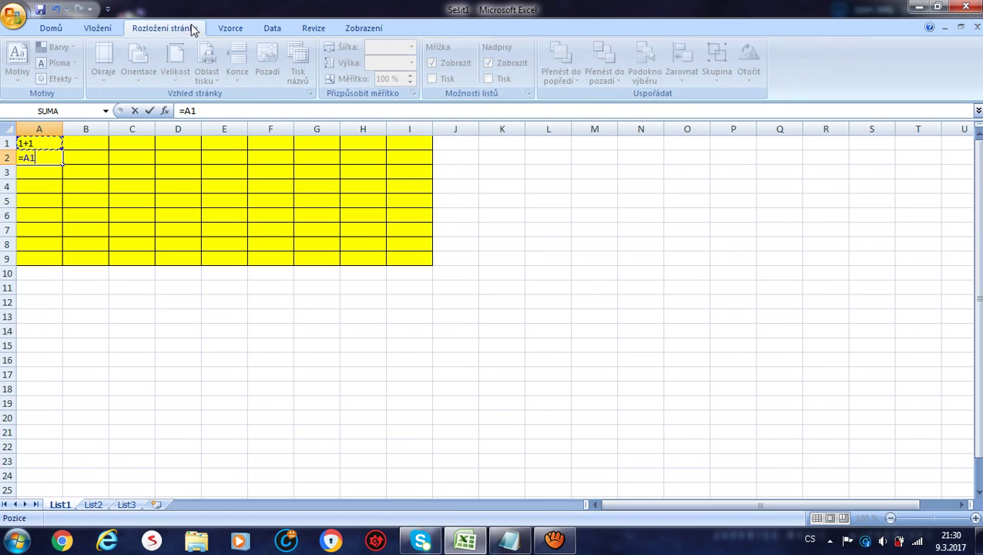
left_click(114, 31)
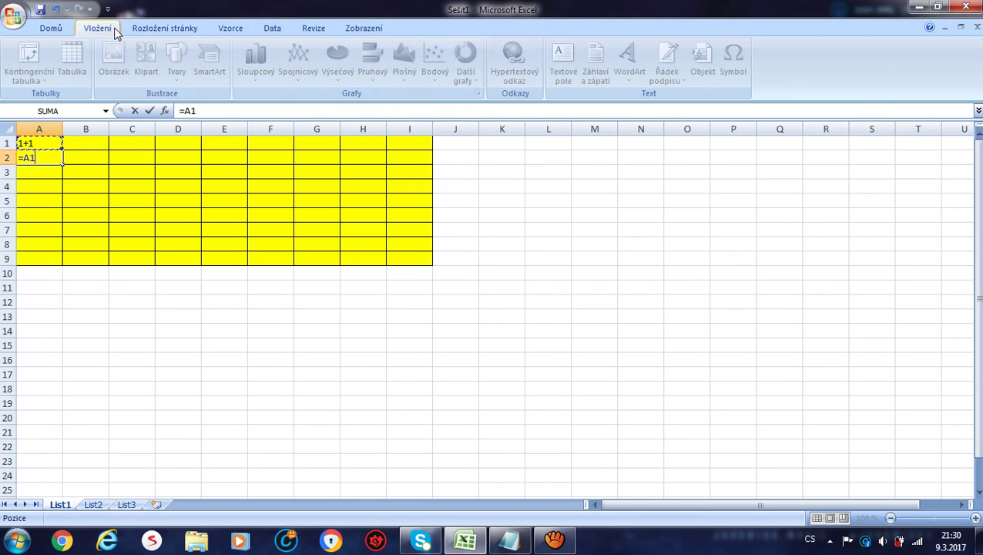
left_click(265, 31)
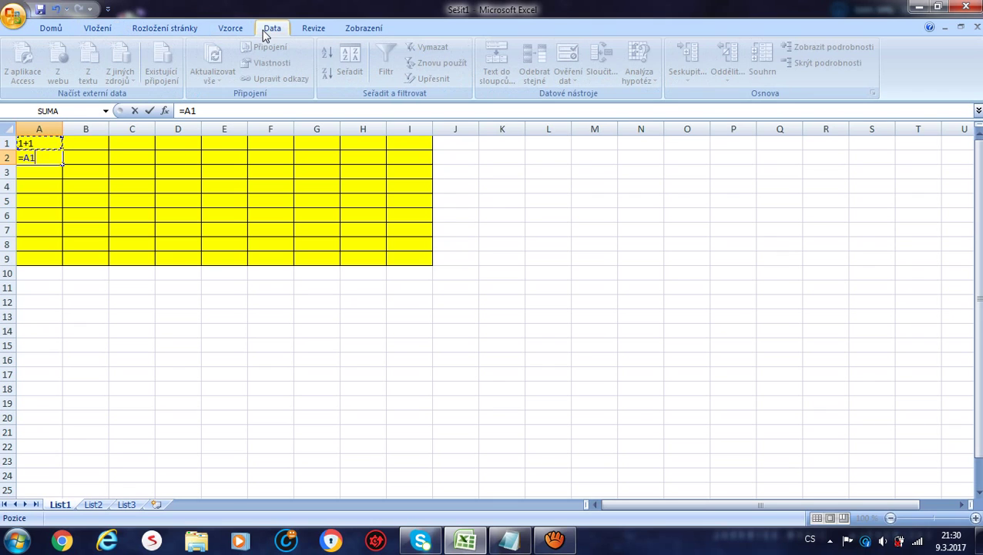
left_click(329, 31)
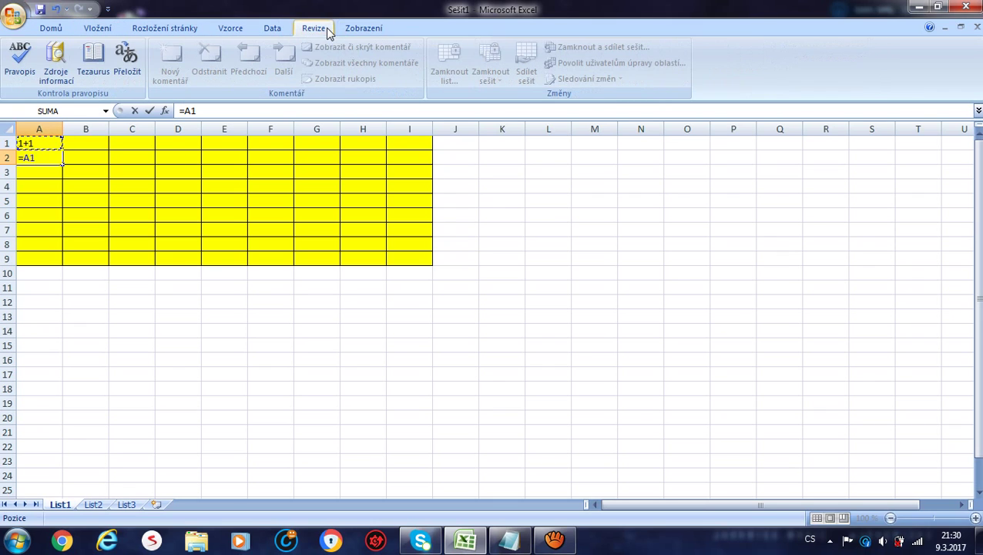
left_click(370, 34)
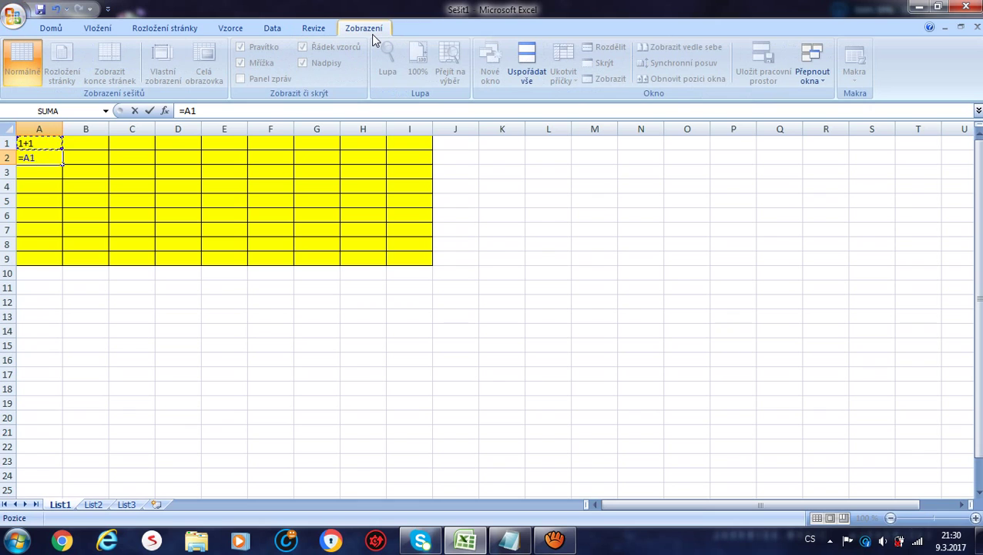
left_click(310, 28)
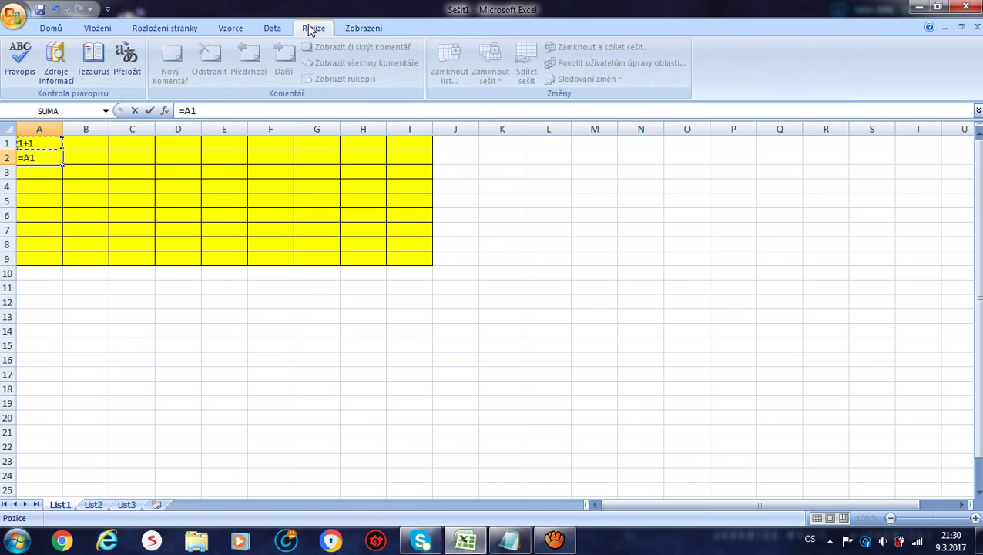
left_click(283, 27)
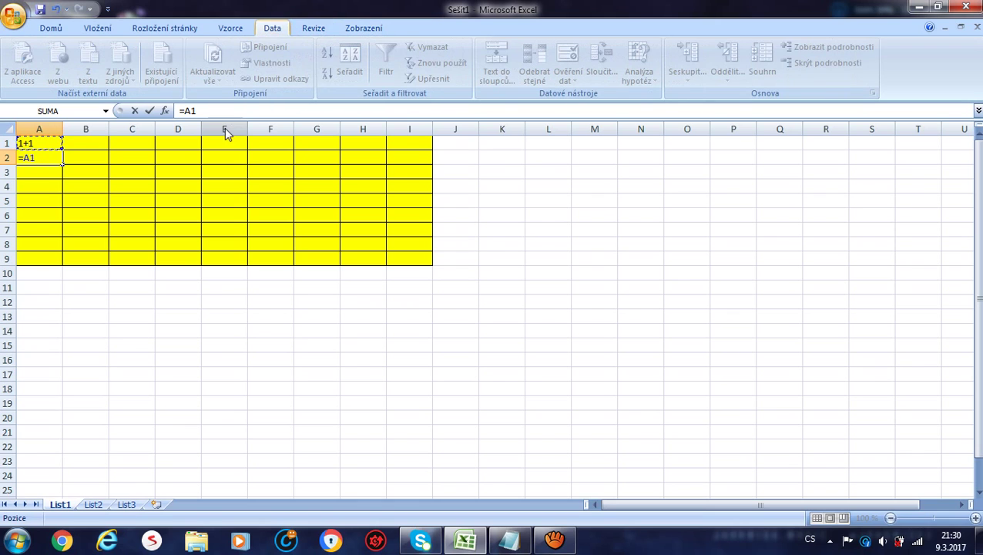
Confirm the =A1 formula in A2 and enter 'leden' in A11.
key("Return")
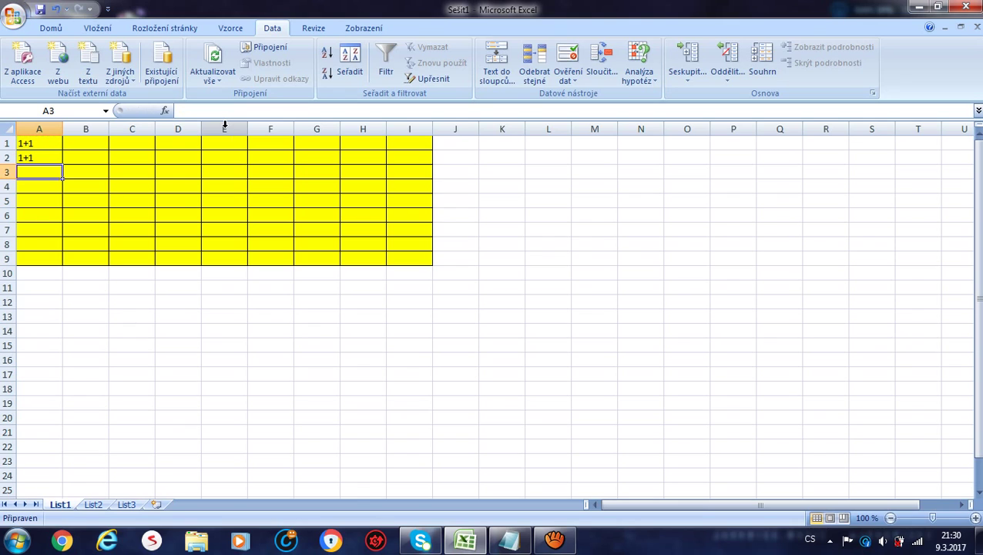
key("Down")
key("Down")
key("Down")
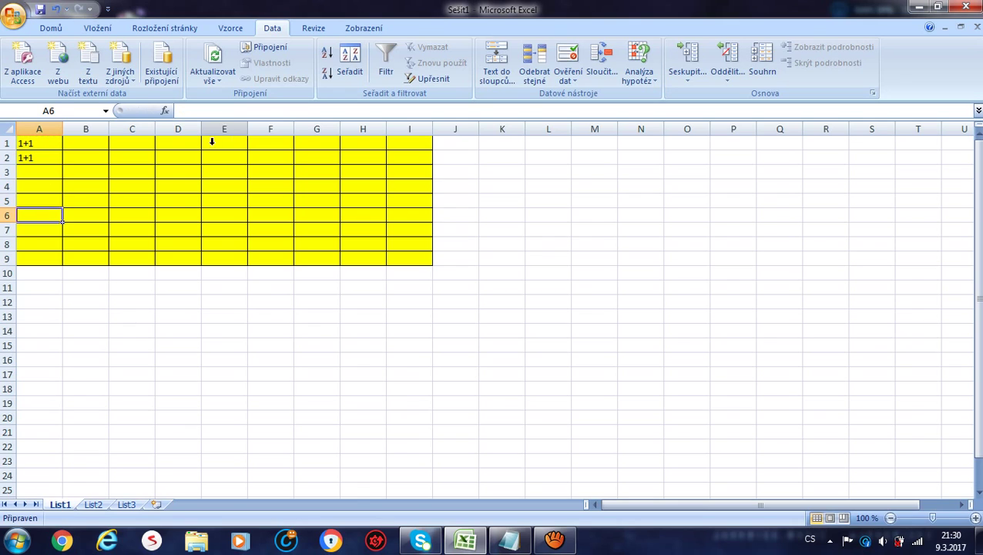
left_click(53, 284)
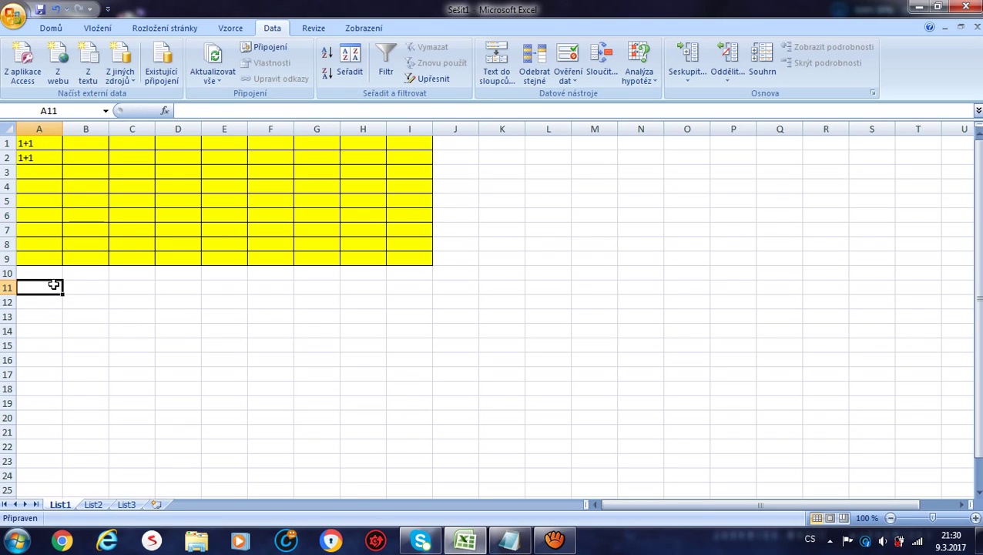
type("leden")
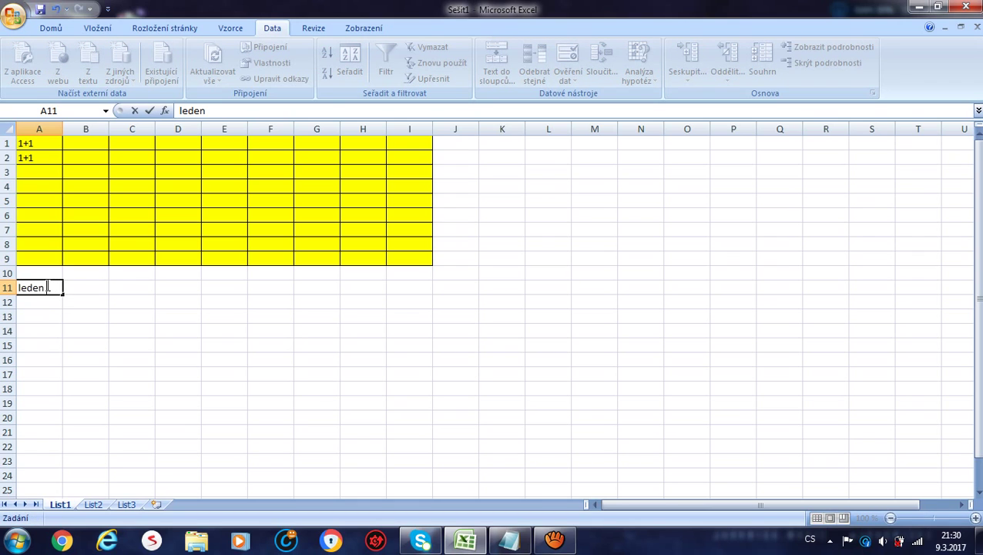
left_click(47, 298)
left_click(82, 286)
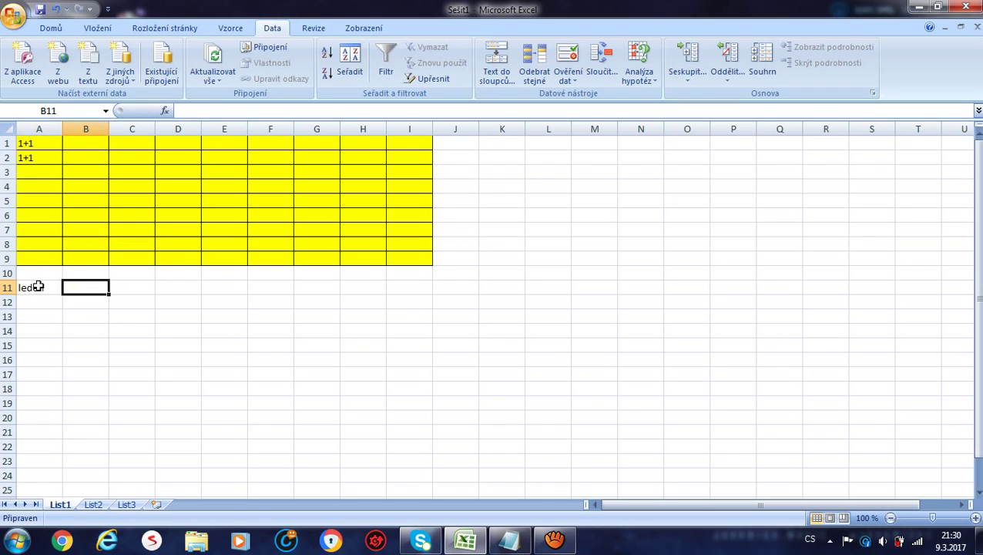
Select the range A11:A25 below the leden cell.
left_click_drag(37, 287, 48, 468)
left_click(203, 391)
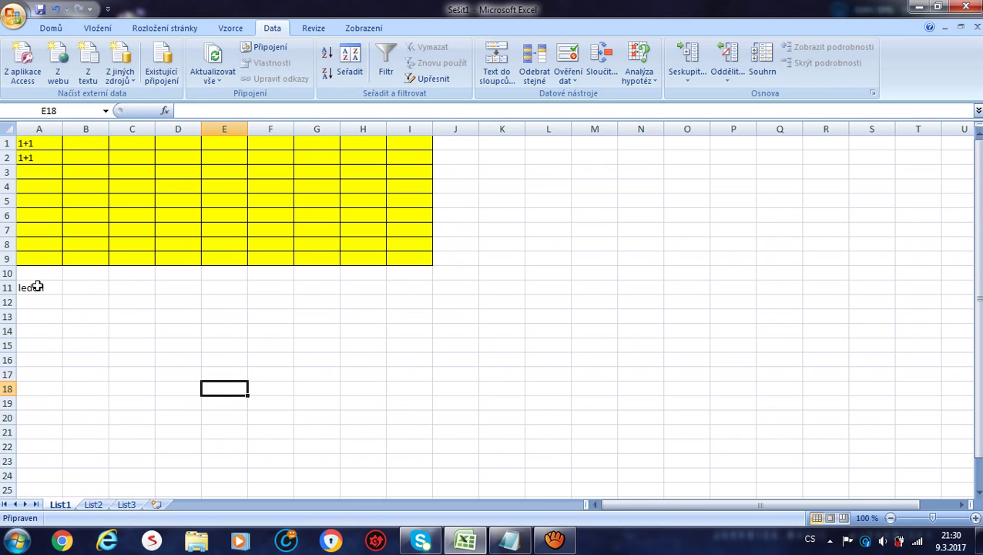
left_click_drag(37, 286, 28, 492)
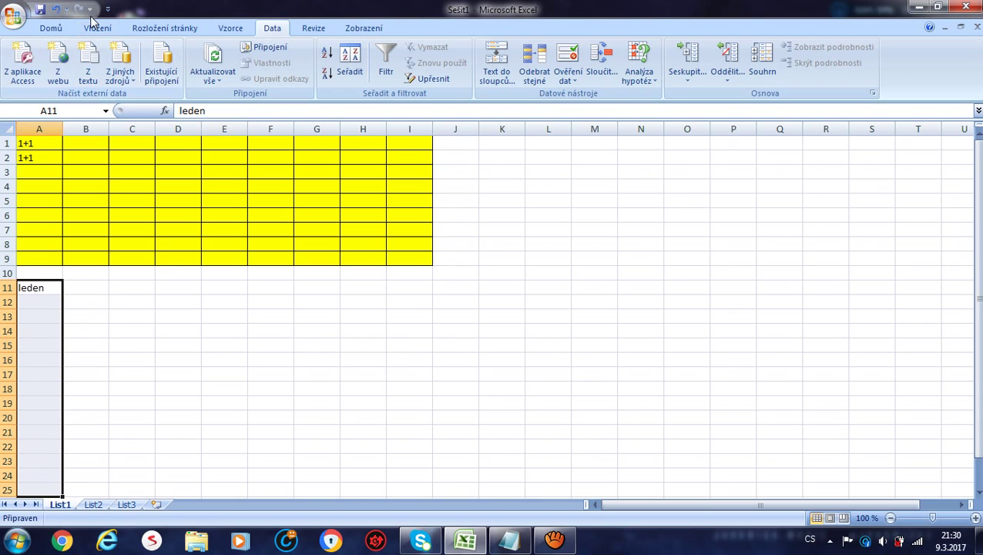
Apply All Borders to A11:A25 from the Home tab.
left_click(49, 29)
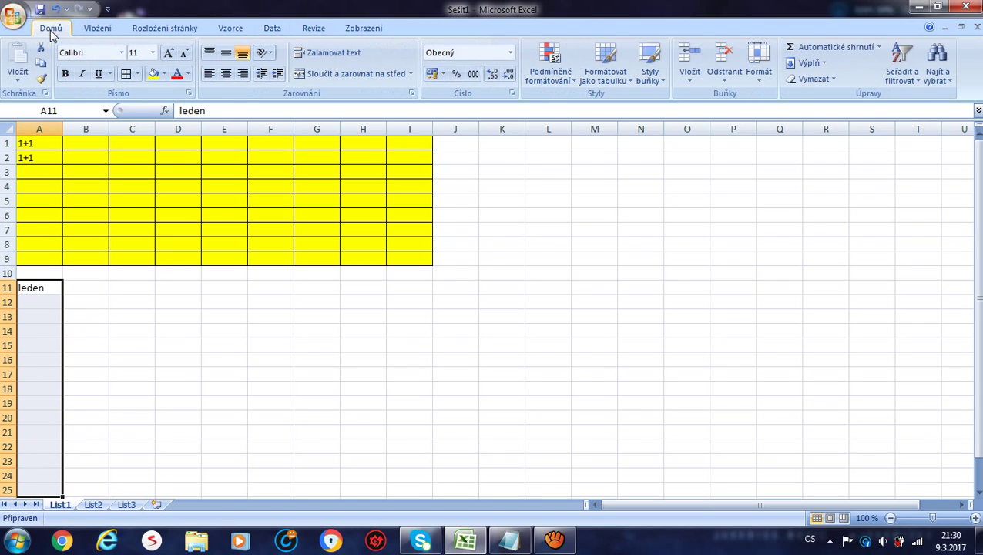
left_click(127, 74)
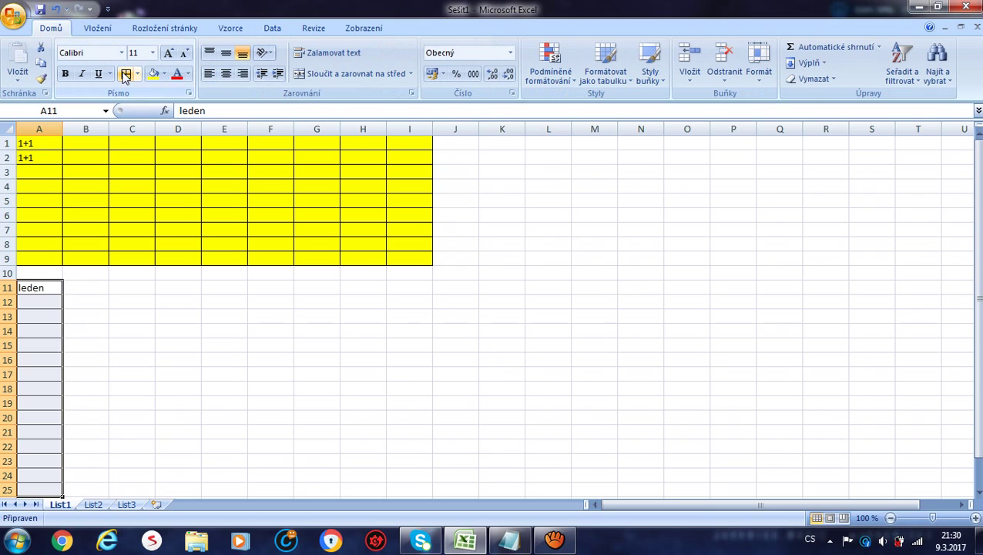
left_click(148, 346)
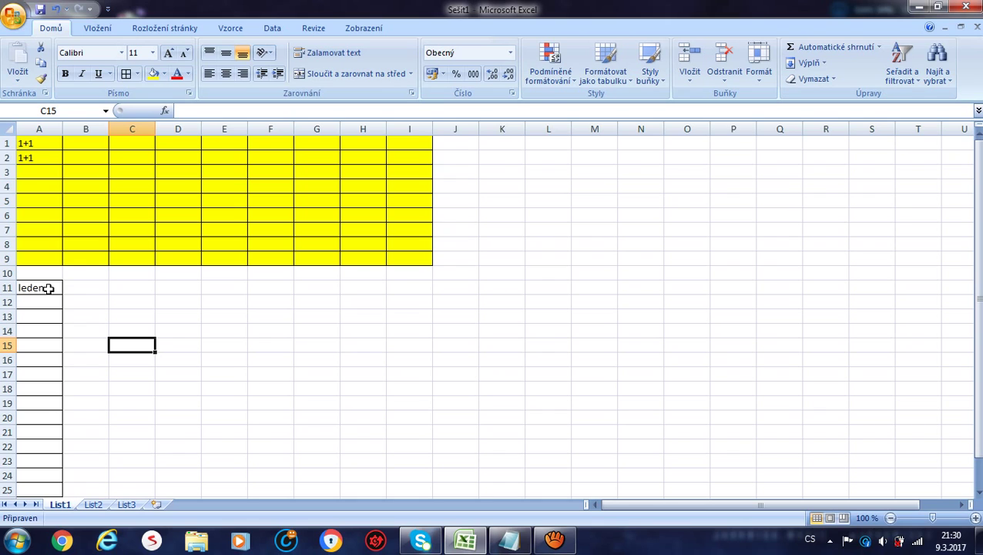
Reselect A11 through A25 in the leden column.
left_click(26, 287)
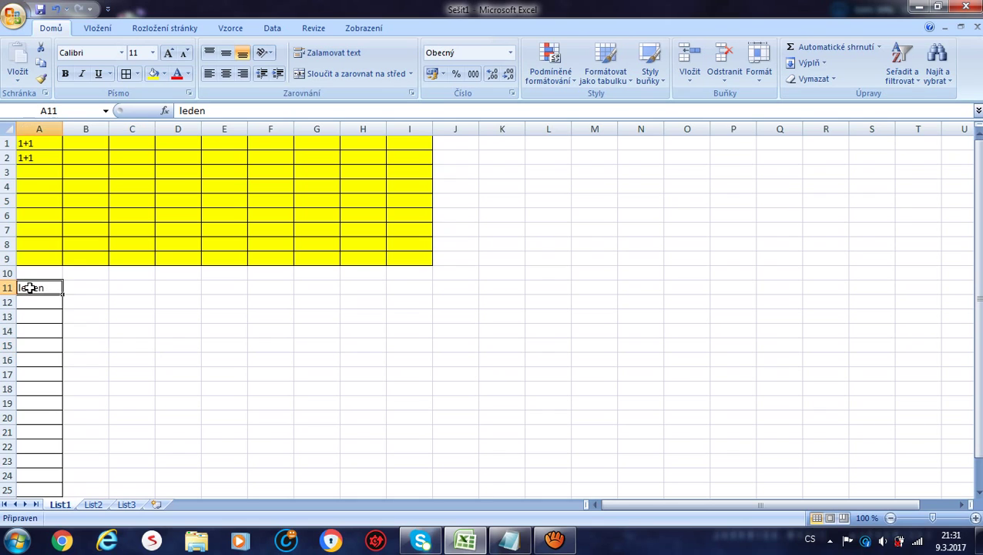
double_click(21, 287)
left_click_drag(21, 287, 43, 400)
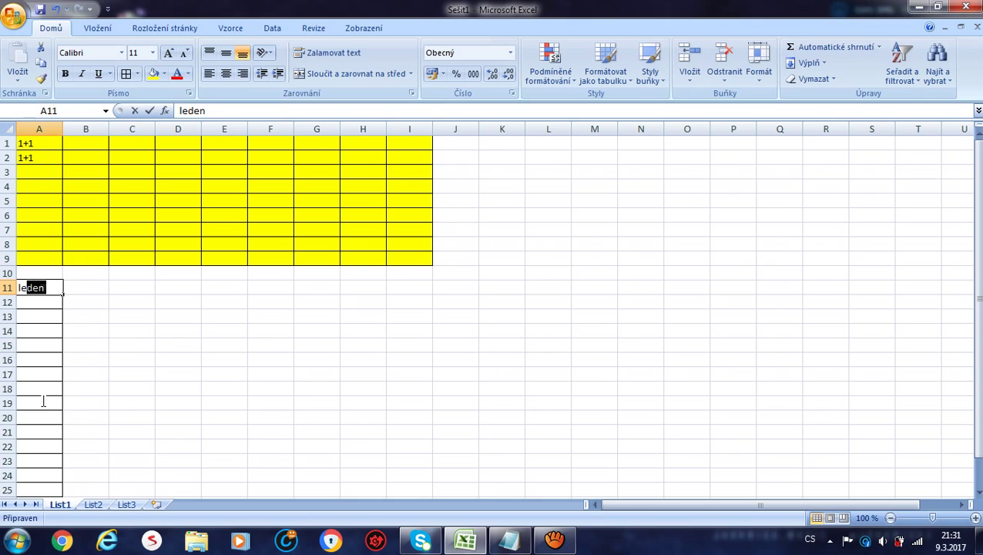
left_click(86, 314)
left_click(32, 291)
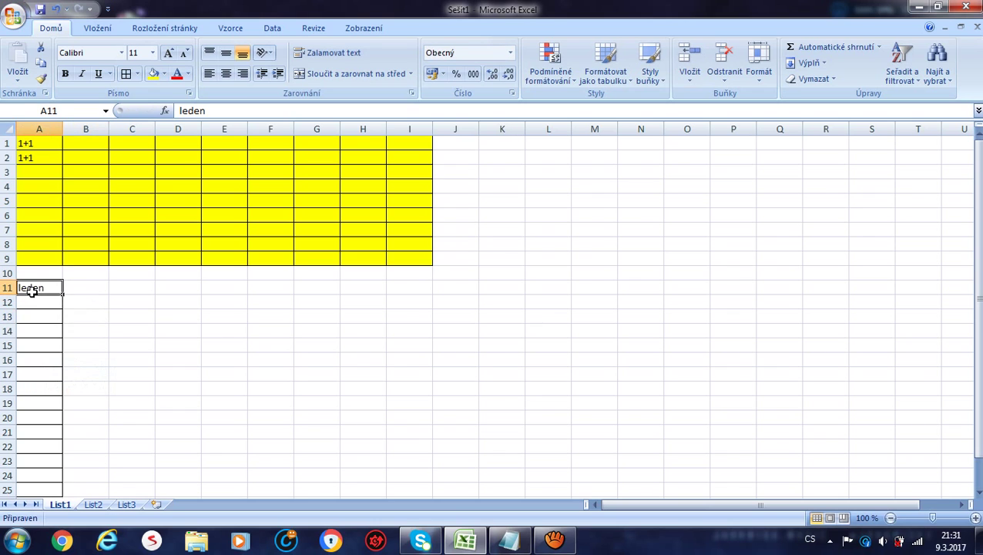
left_click_drag(31, 290, 26, 469)
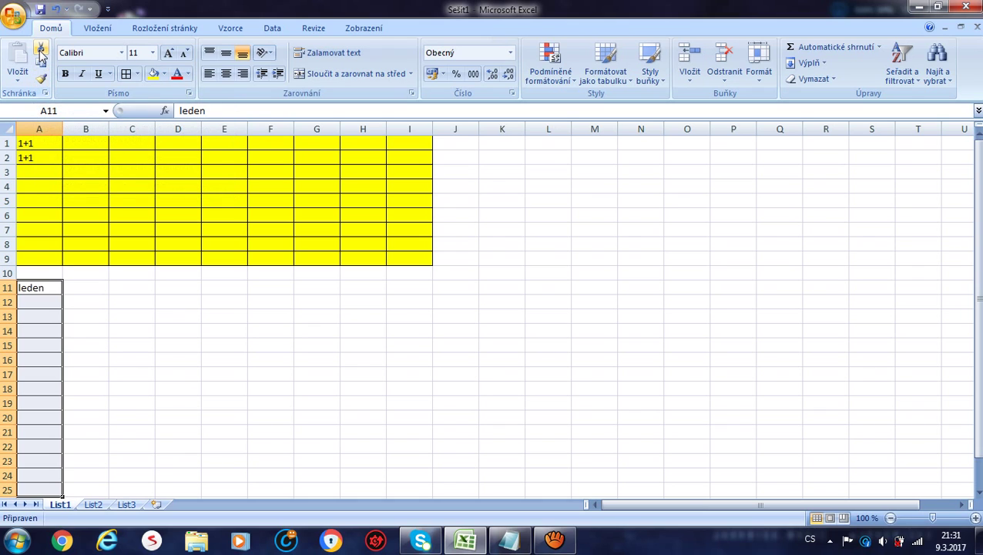
Type ffffff in E14 and set its orientation to Rotate Text Up.
left_click(215, 337)
type("ffffff")
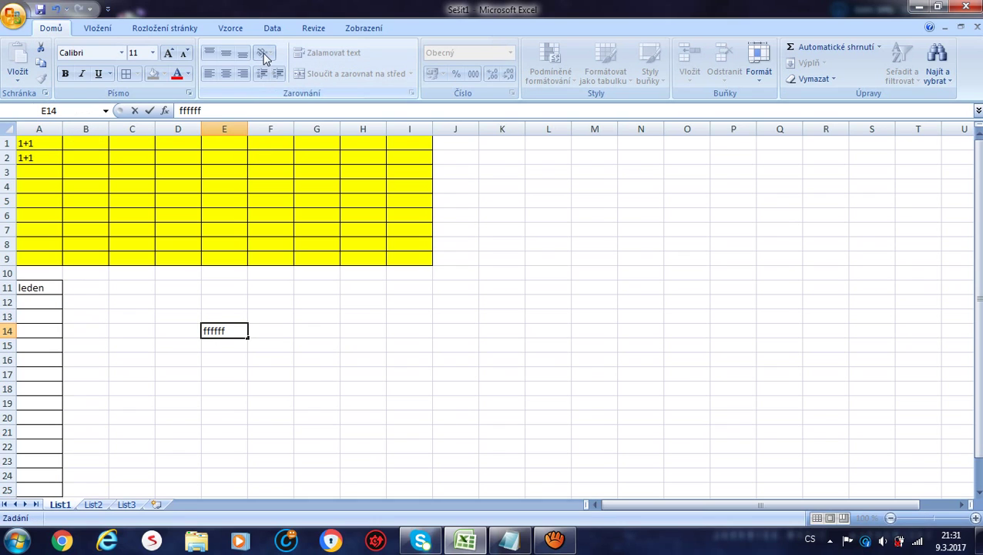
left_click(267, 373)
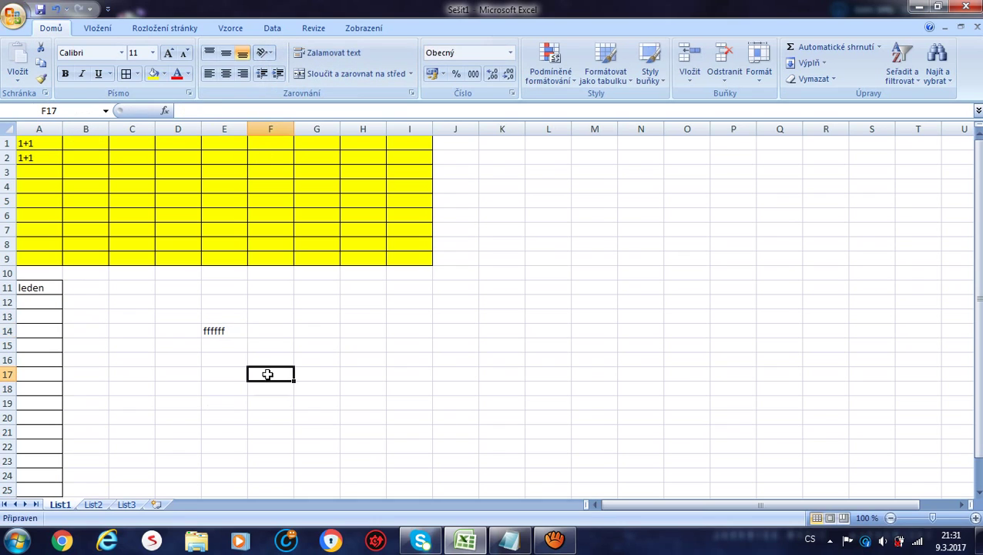
left_click(236, 331)
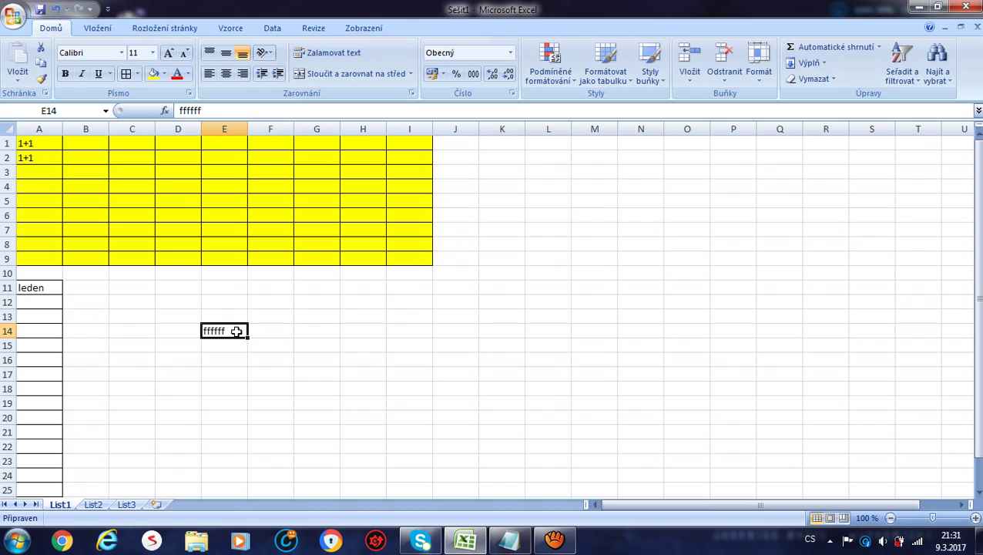
left_click(262, 55)
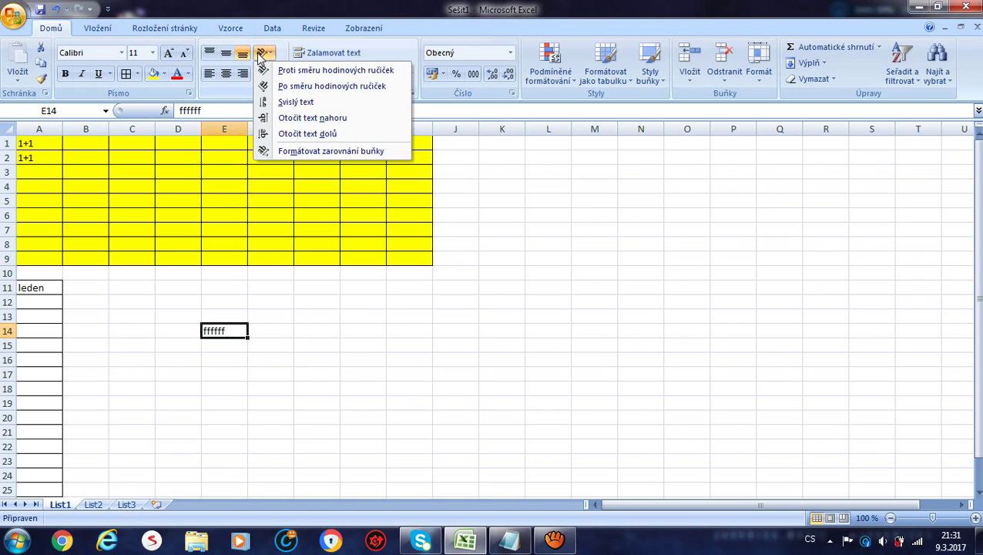
left_click(303, 119)
left_click(279, 304)
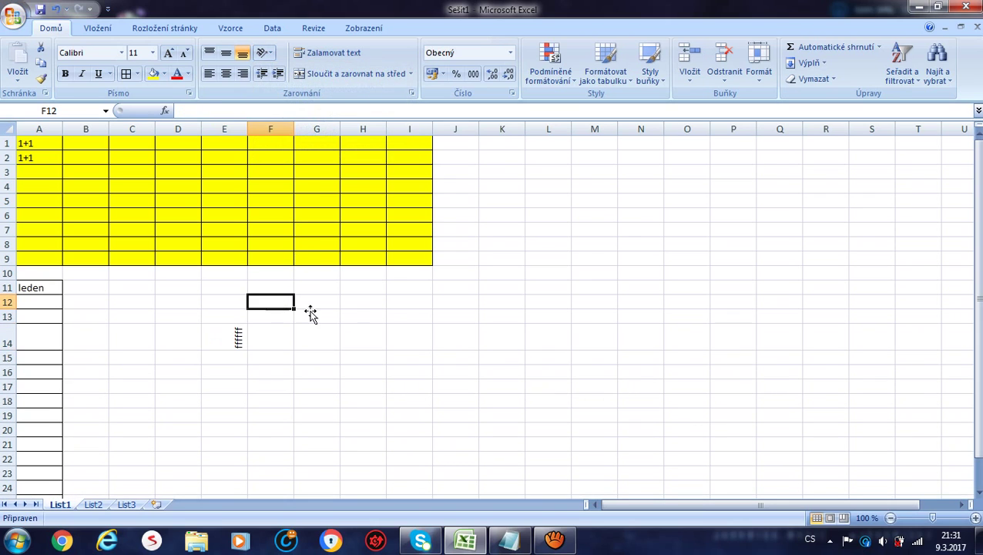
Type hhhhhh in H14 and set its orientation to Rotate Text Down.
left_click(422, 344)
double_click(351, 336)
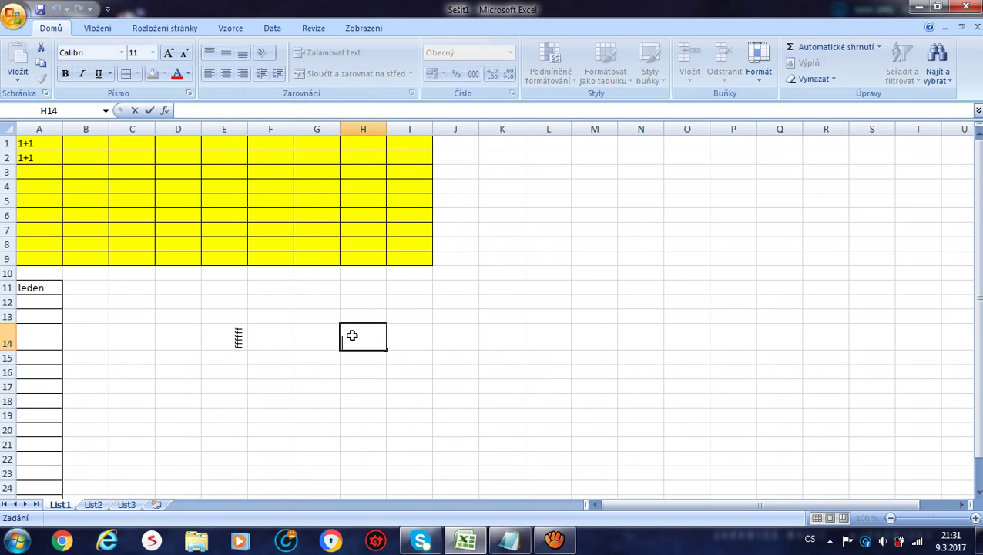
type("hhhhhh")
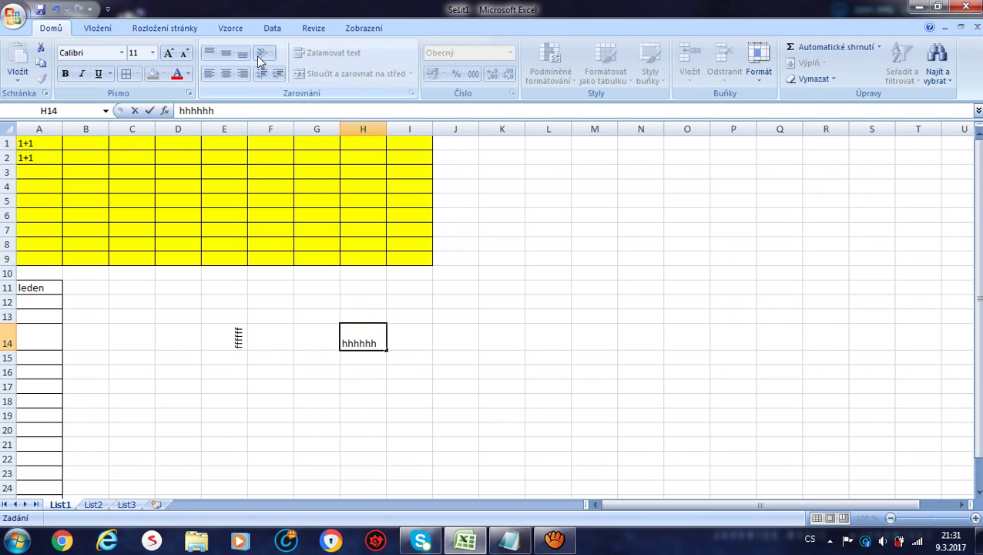
left_click(313, 442)
left_click(368, 343)
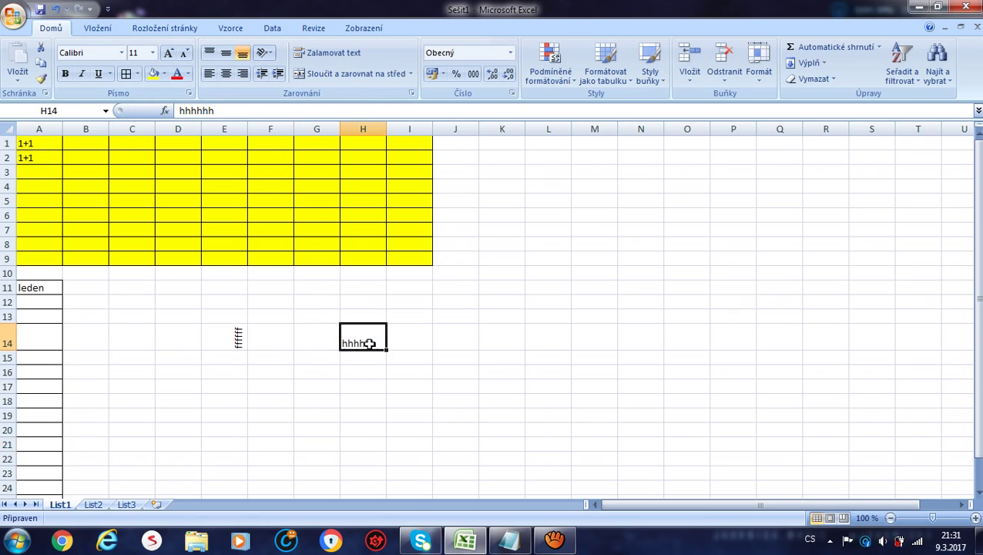
left_click(271, 53)
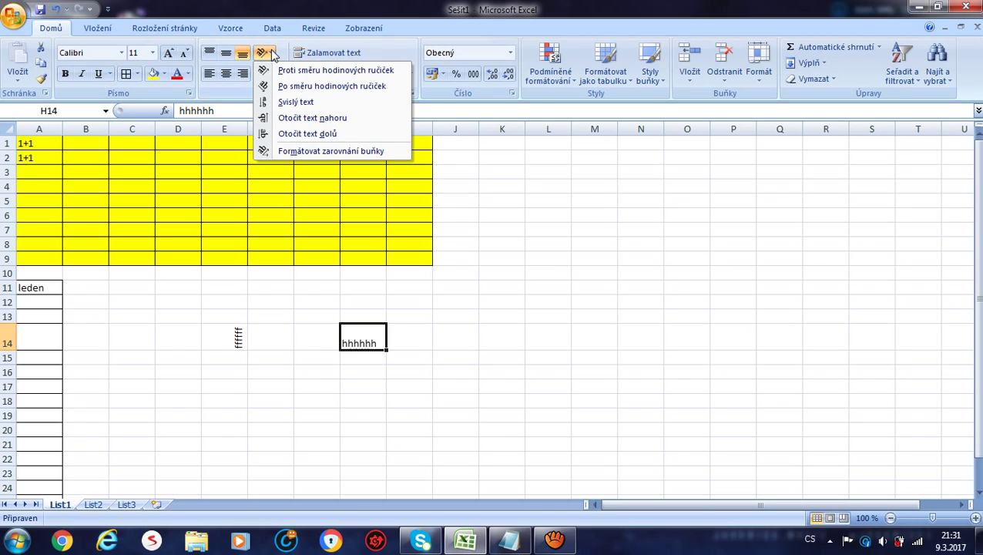
left_click(305, 134)
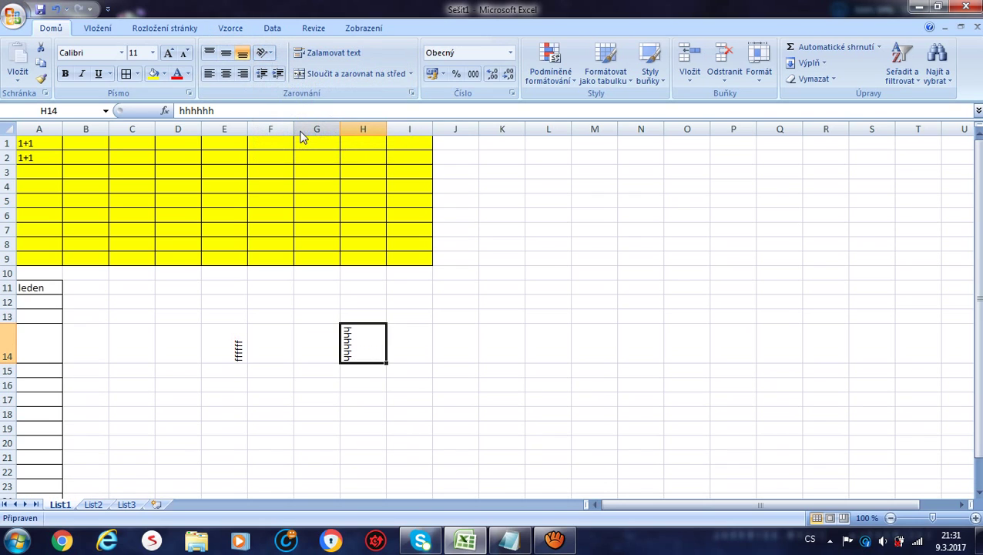
left_click(489, 283)
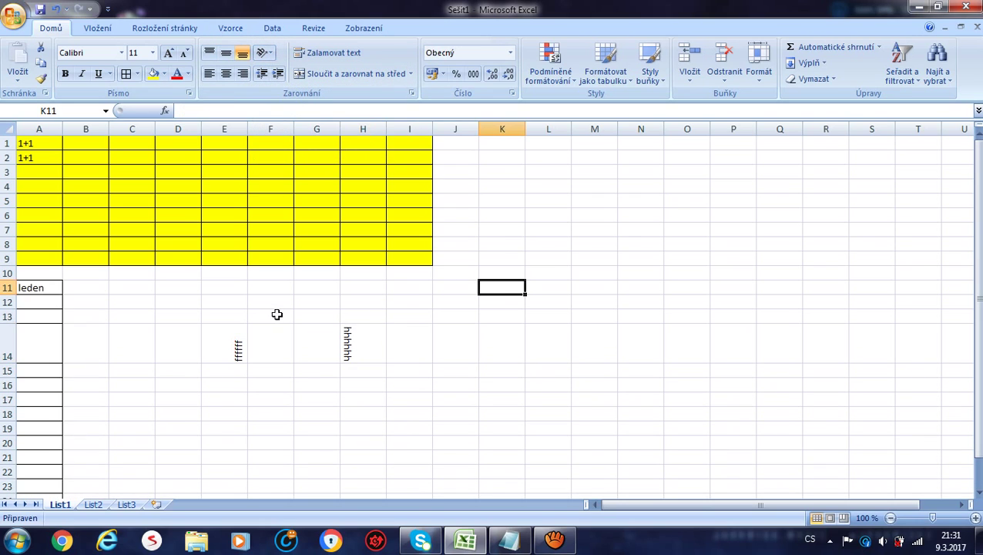
left_click(308, 386)
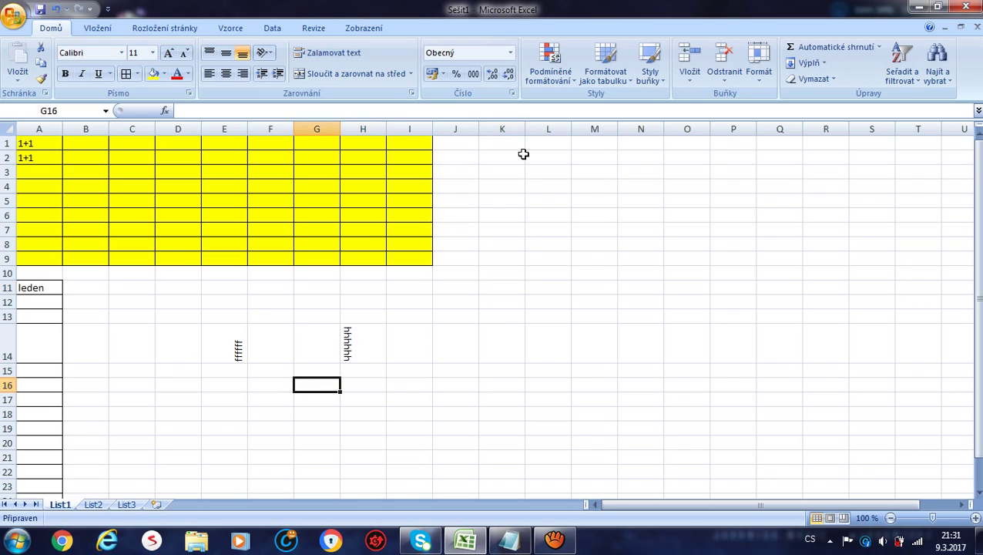
left_click(554, 539)
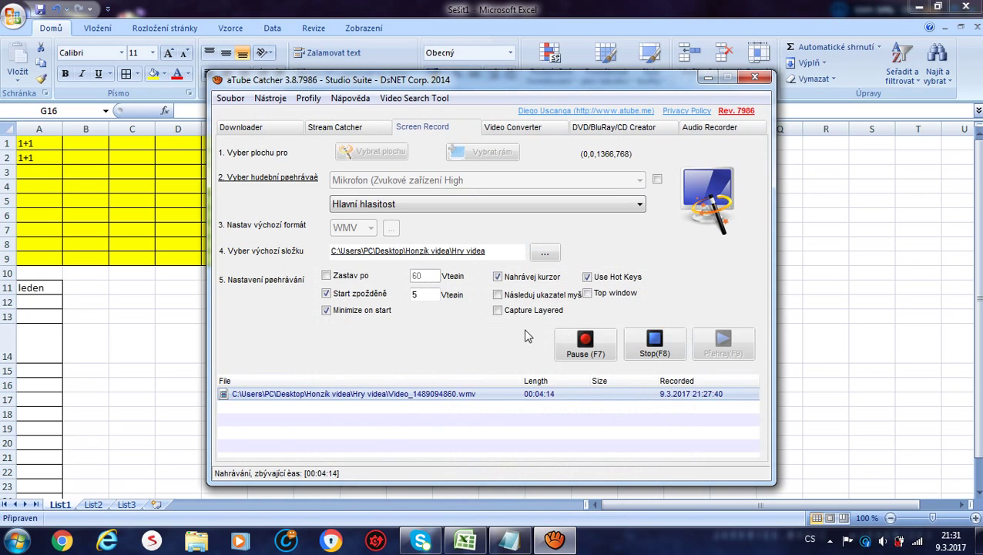
left_click(709, 78)
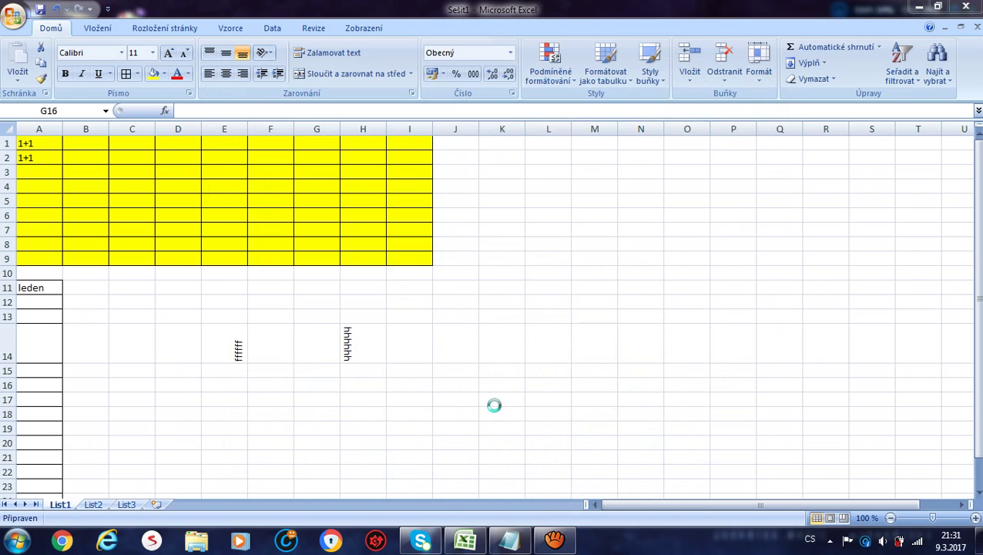
Type 'taková menší ukazka fakt mala asi taky bude 2' into the Notepad note.
left_click(512, 542)
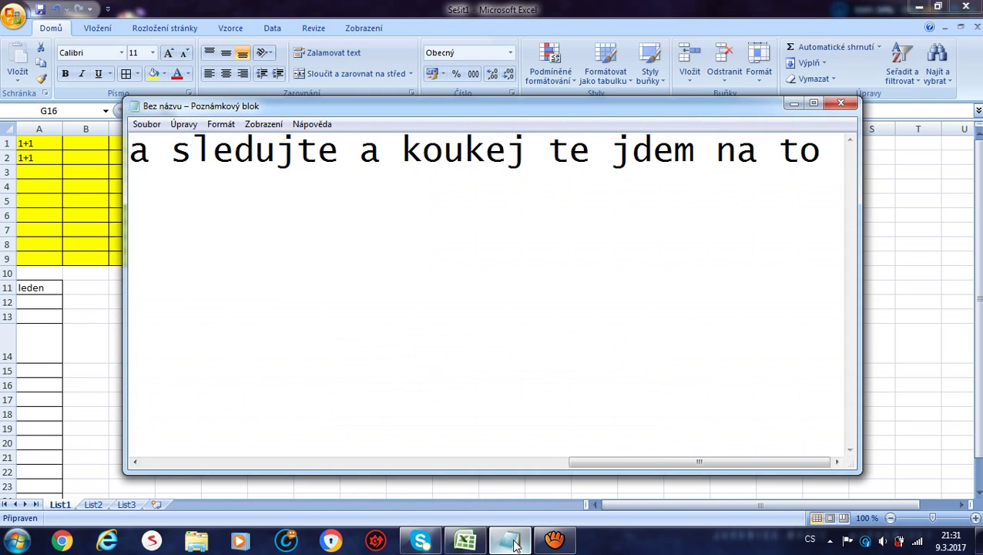
type("t")
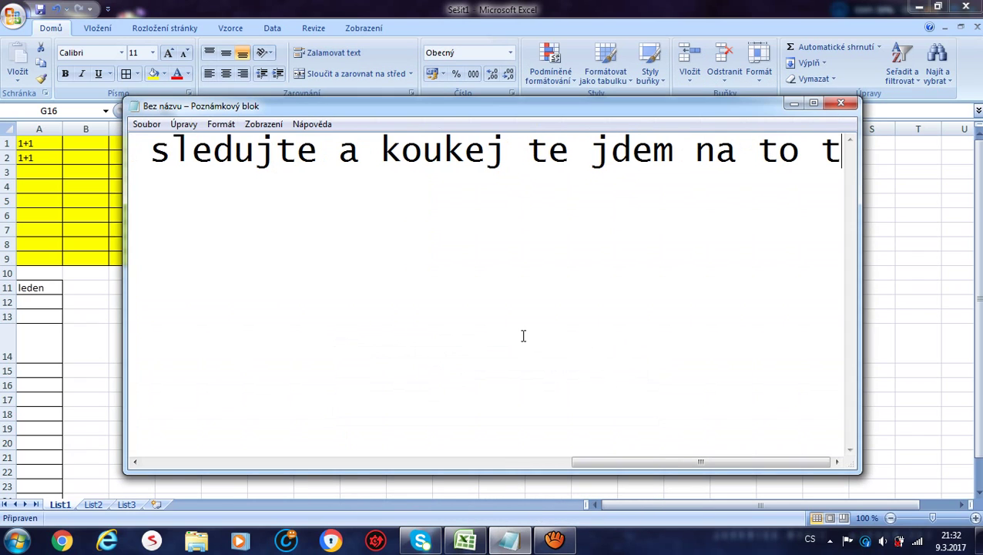
type("akov")
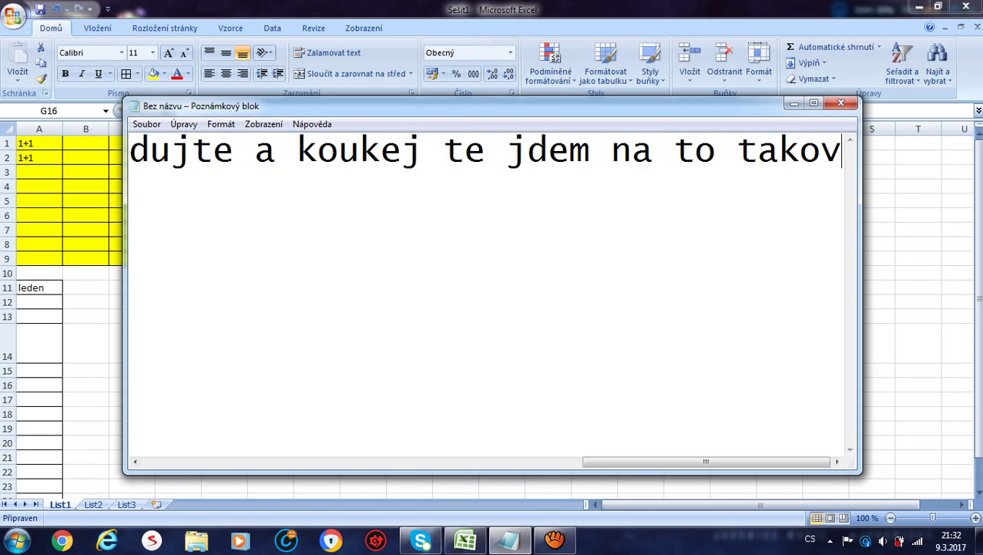
type("á me")
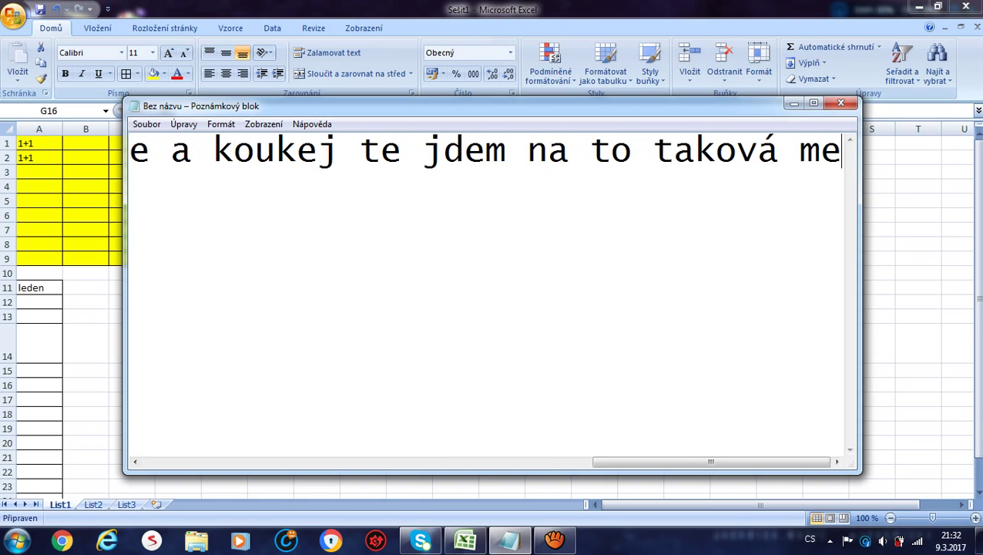
type("nš")
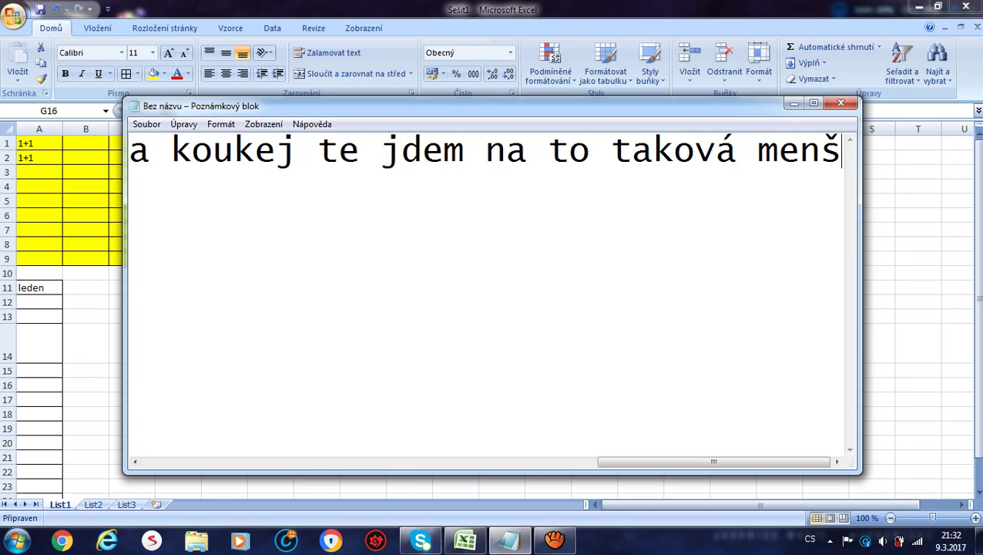
type("í uk")
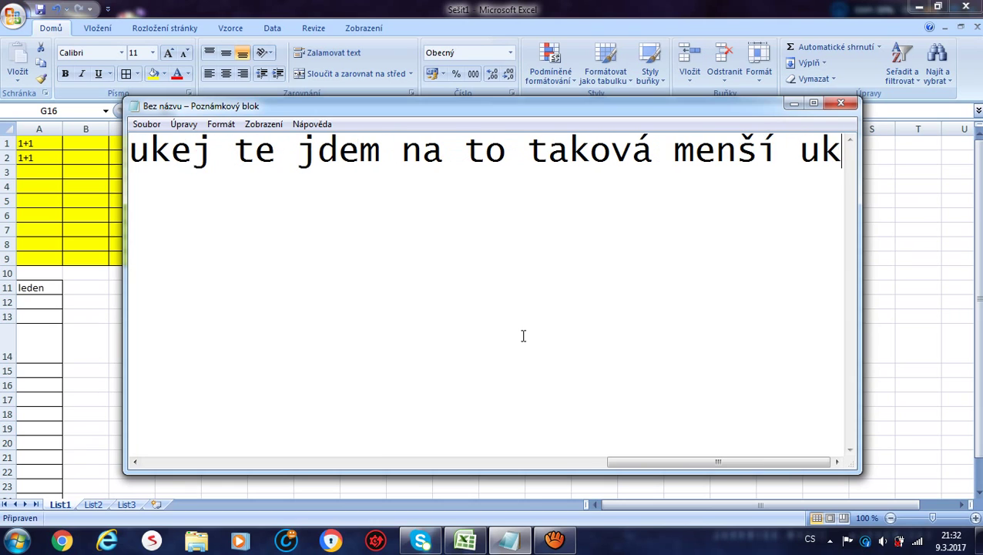
type("azka")
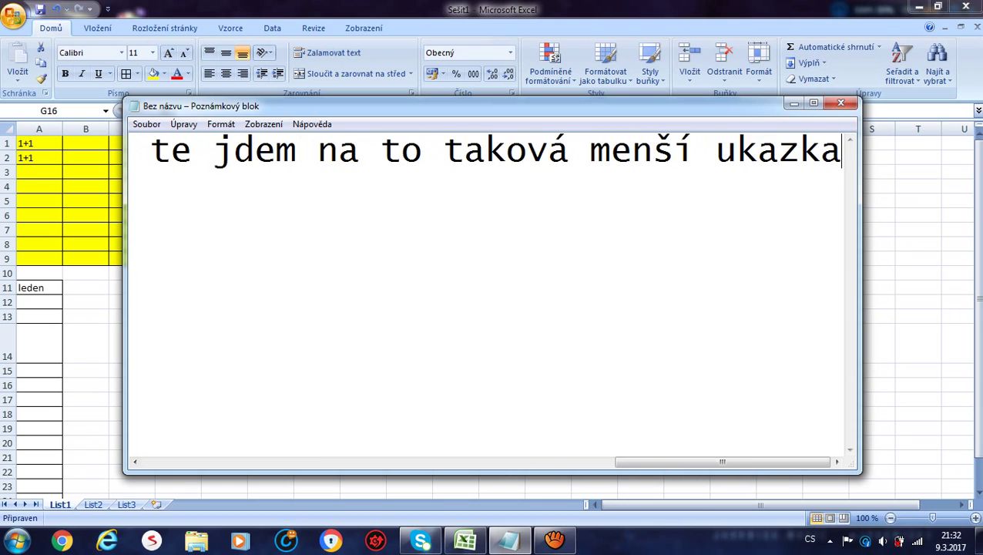
type(" fakt ")
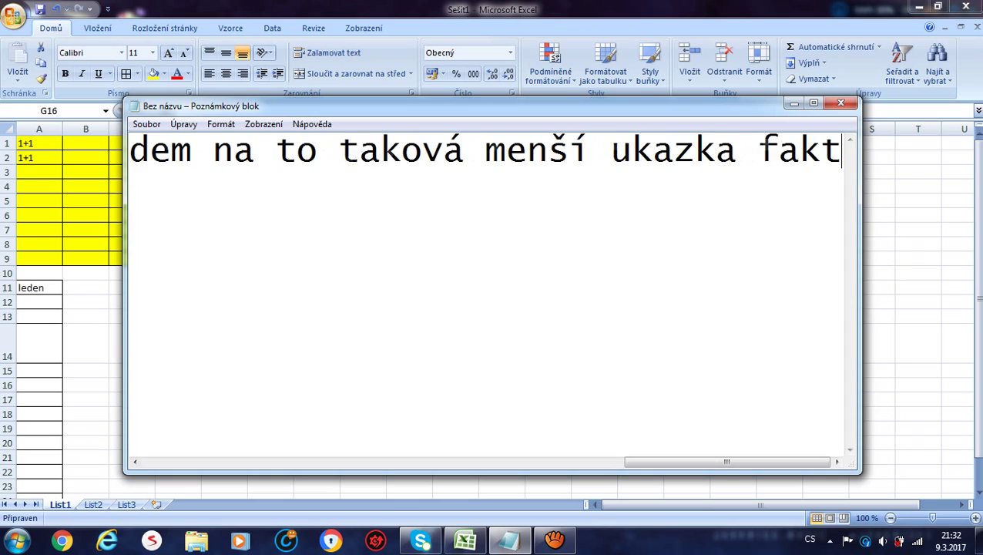
type("mal")
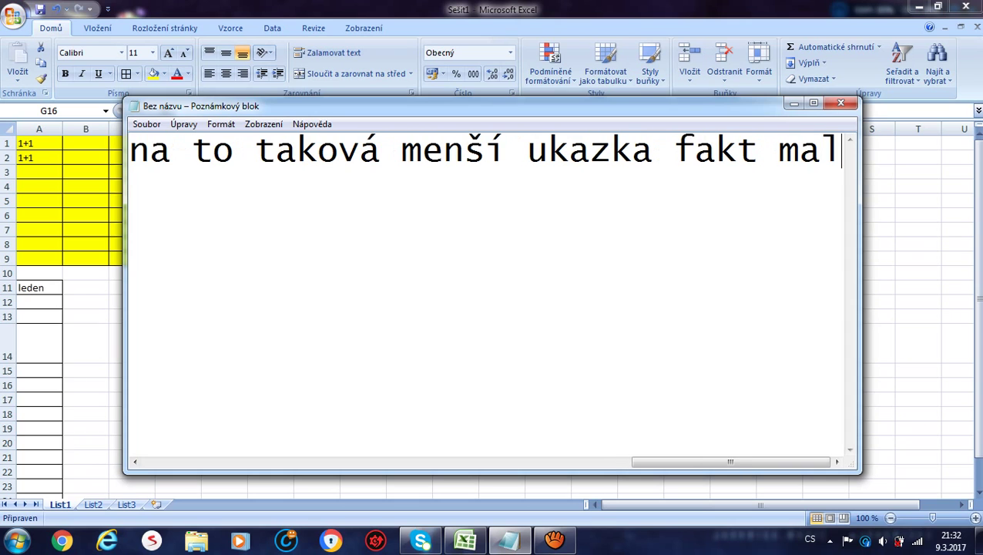
type("a asi ")
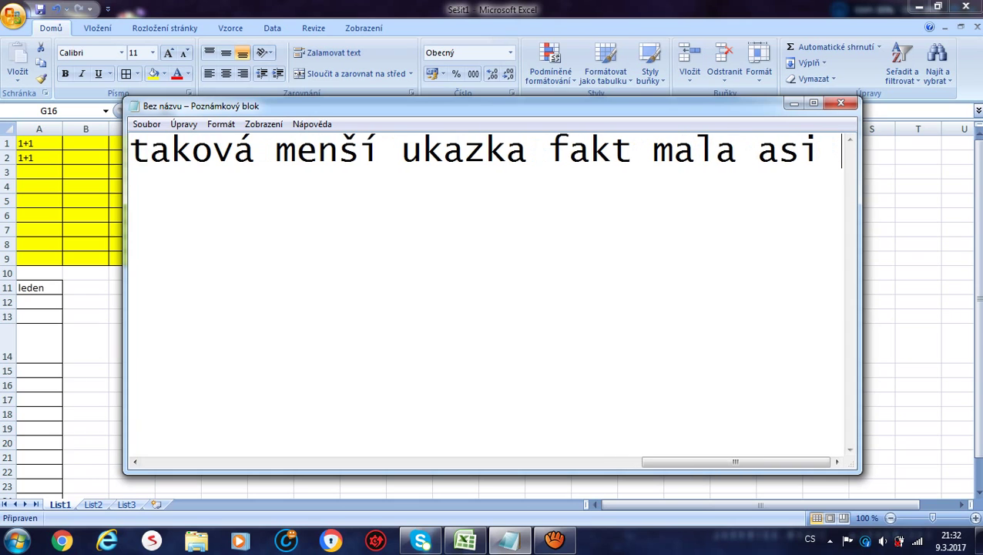
type("taky ")
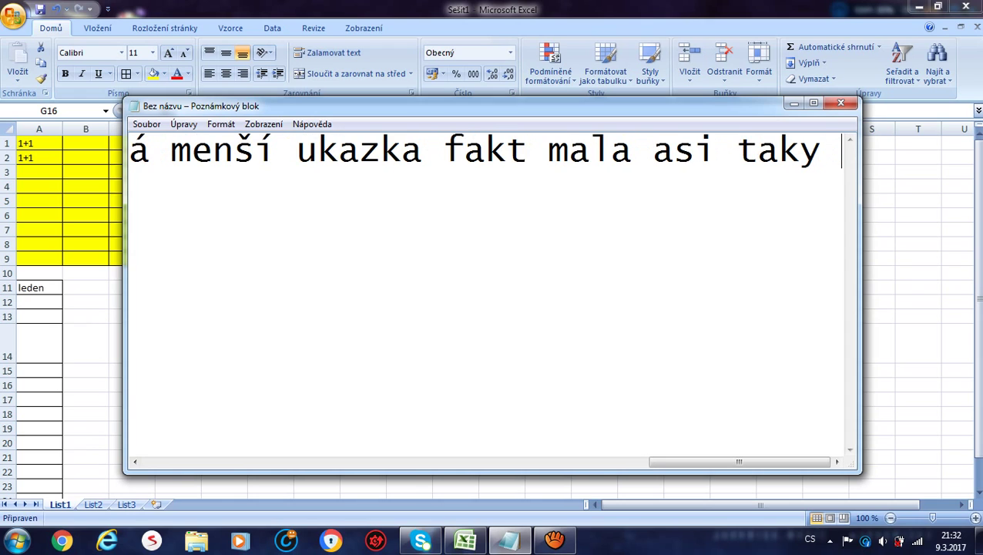
type("b")
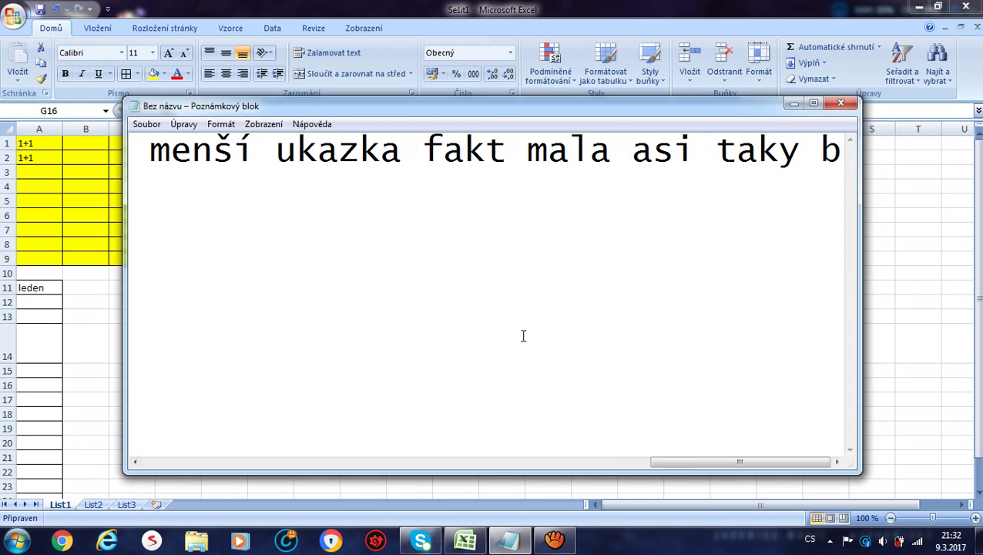
type("ude")
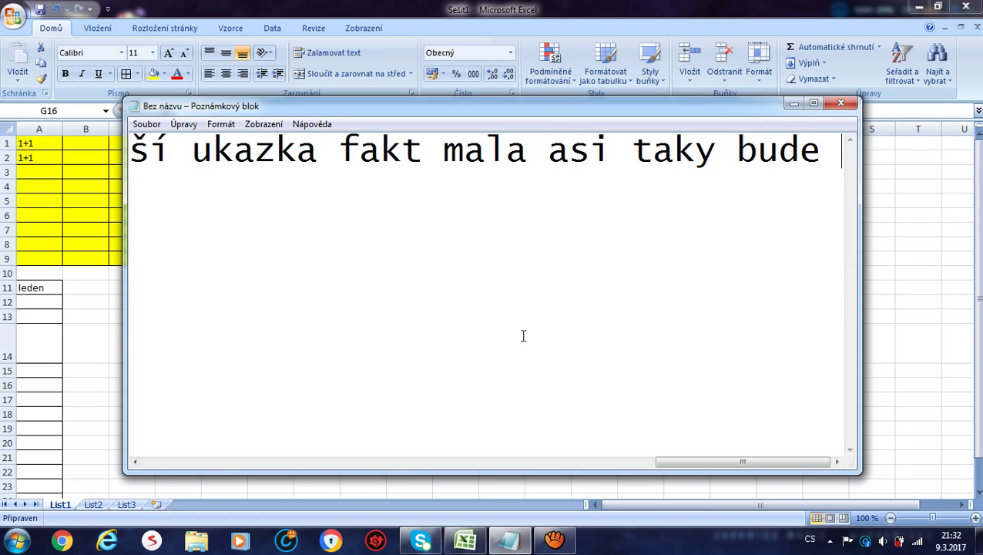
key("BackSpace")
type("22")
Continue with 'Díl ktery bude lepší', correcting typos along the way.
key("BackSpace")
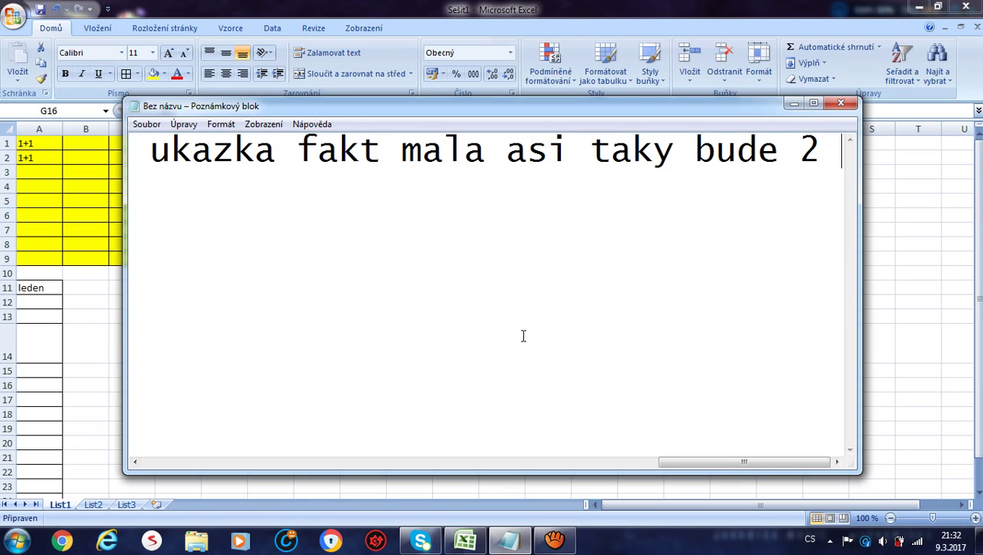
type("Díl k")
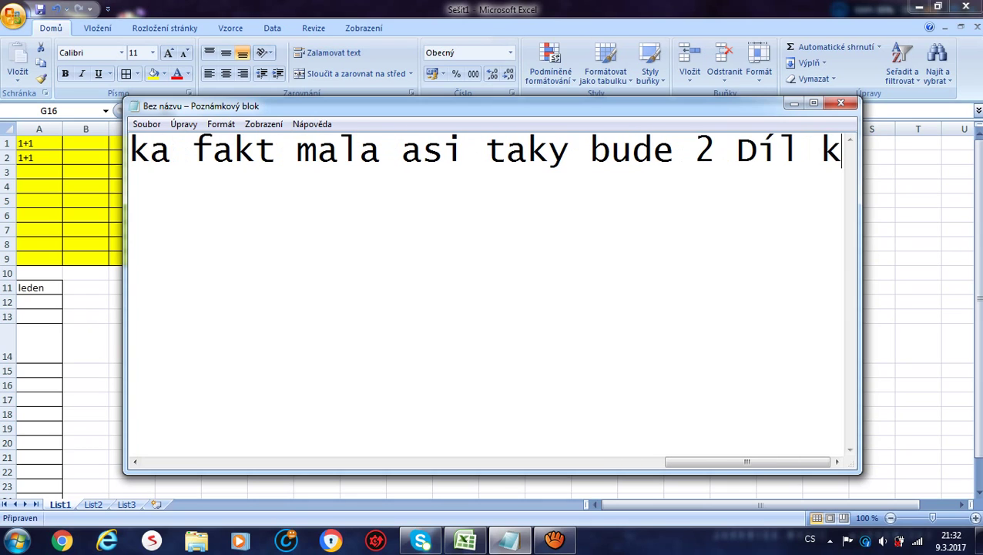
type("try")
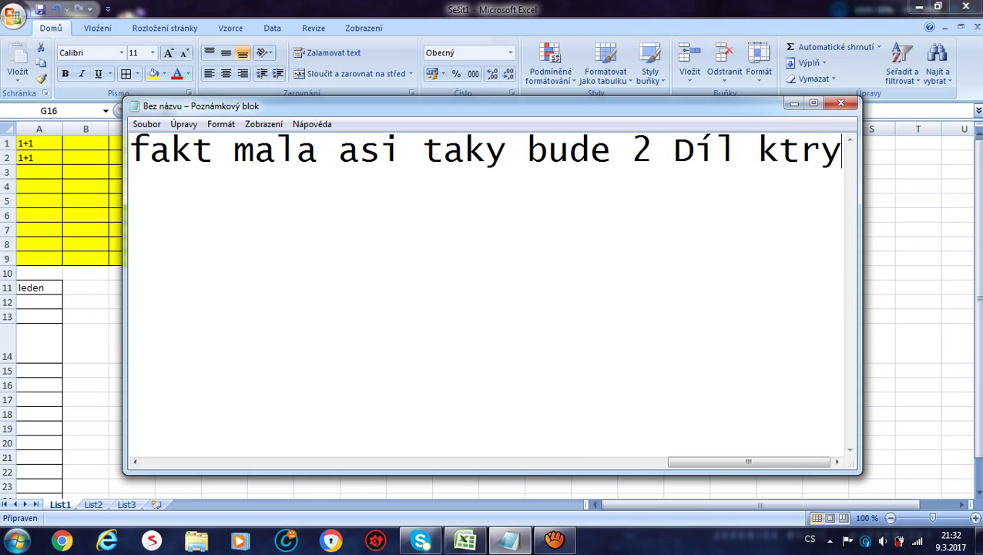
key("BackSpace")
key("BackSpace")
key("BackSpace")
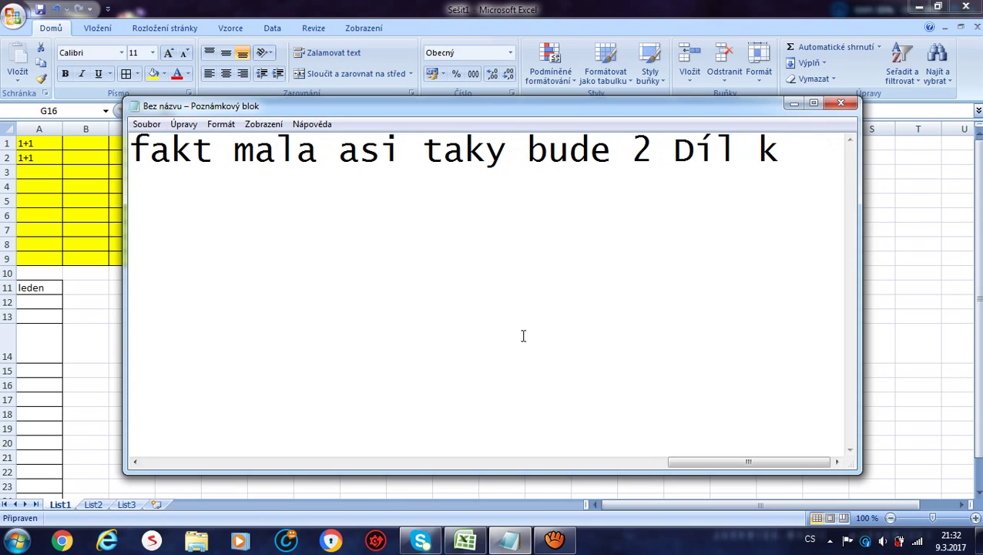
type("teryn")
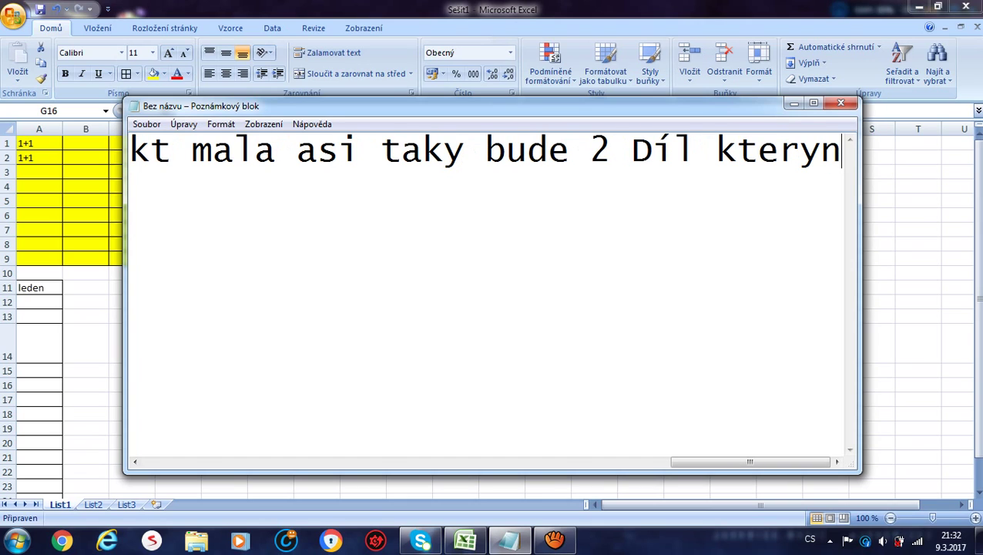
key("BackSpace")
type("bude")
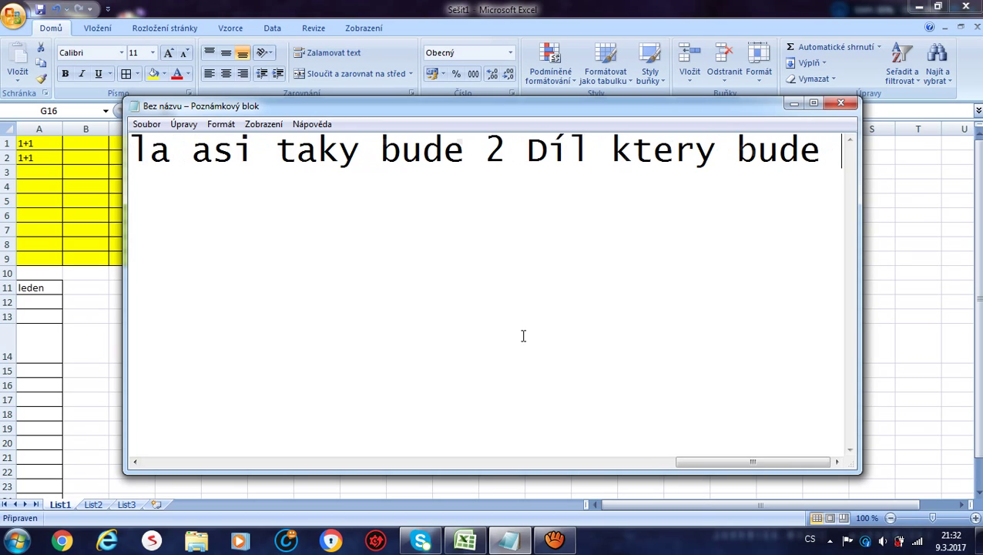
type(" lepš")
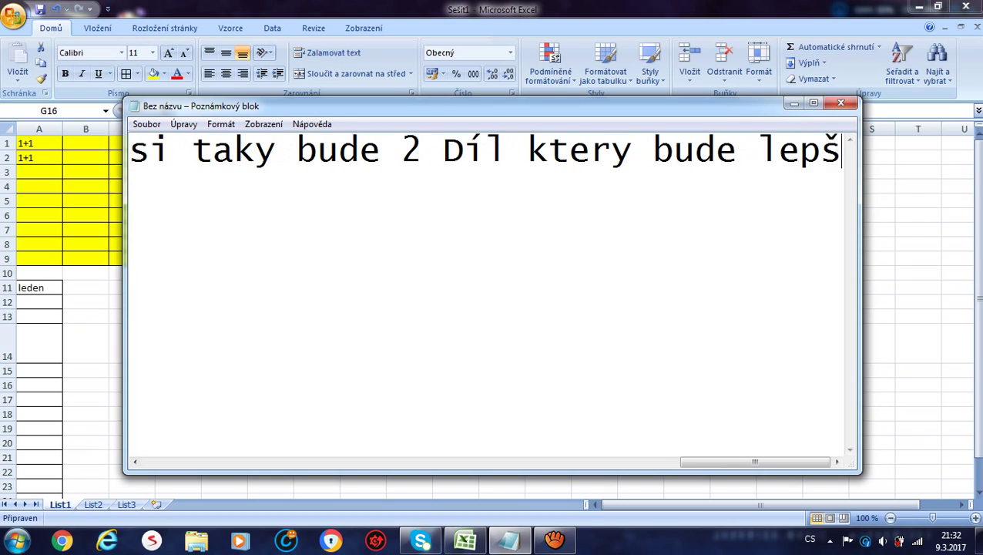
type("í")
left_click(523, 335)
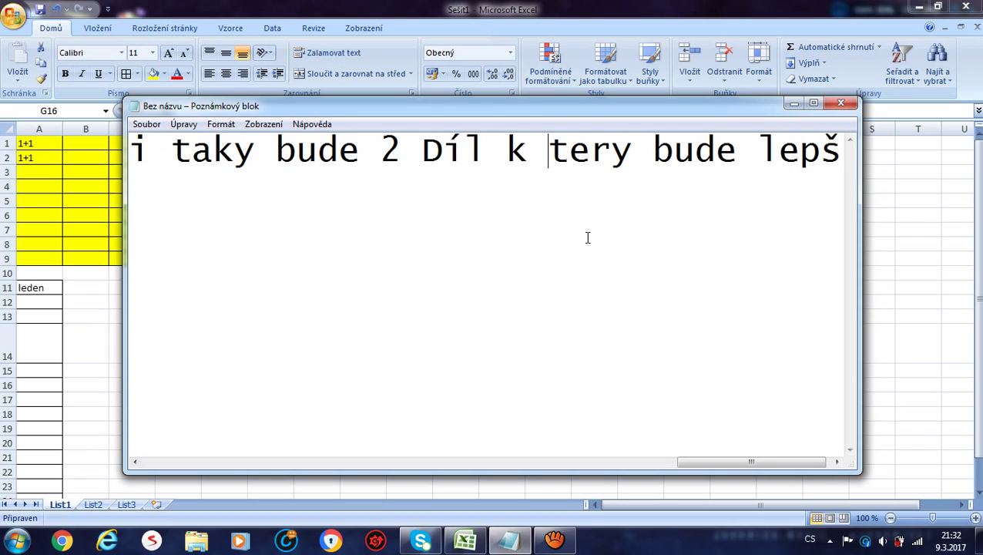
key("Right")
key("Right")
key("Right")
key("Right")
key("Right")
key("Right")
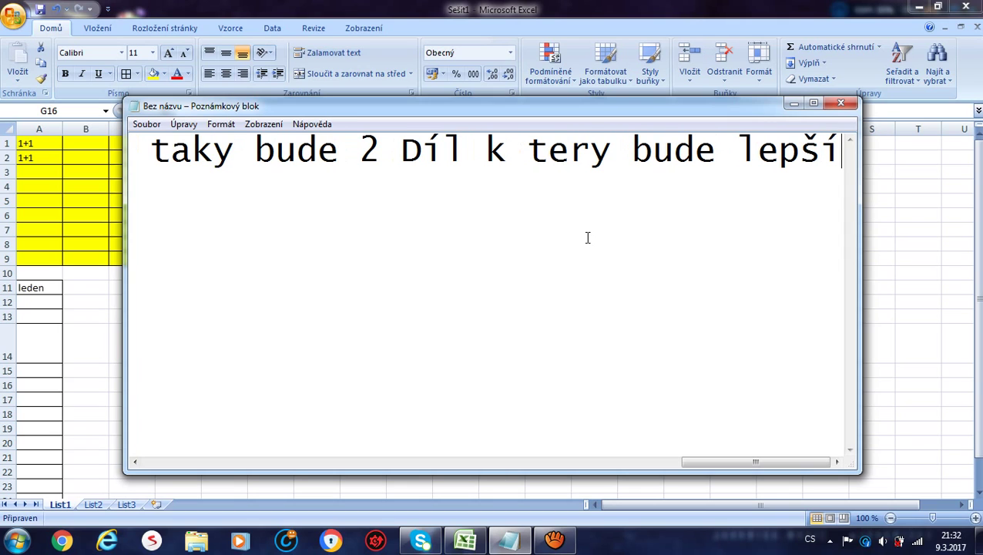
Finish with 'tak ahoj' plus many trailing j's, then bring aTube Catcher forward.
type("ta")
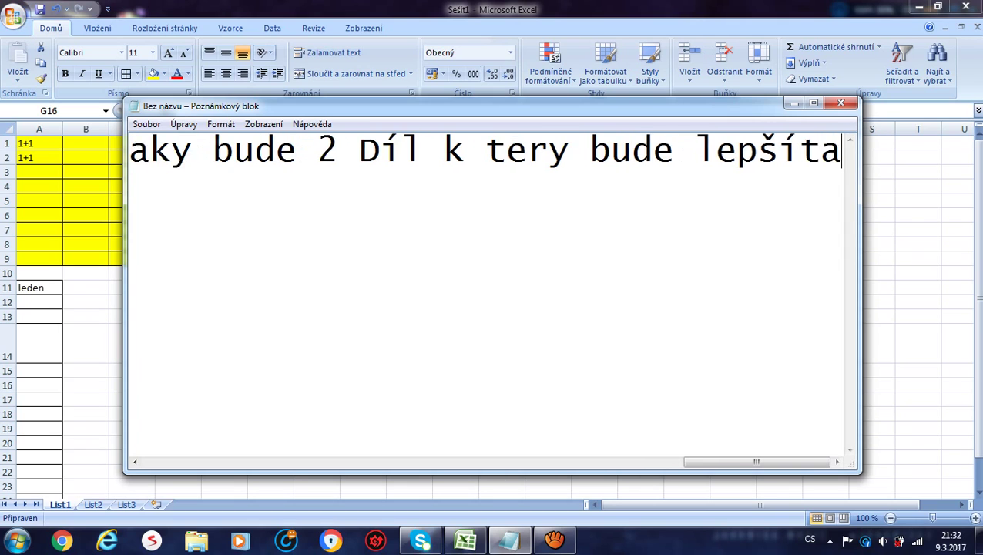
type("k aho")
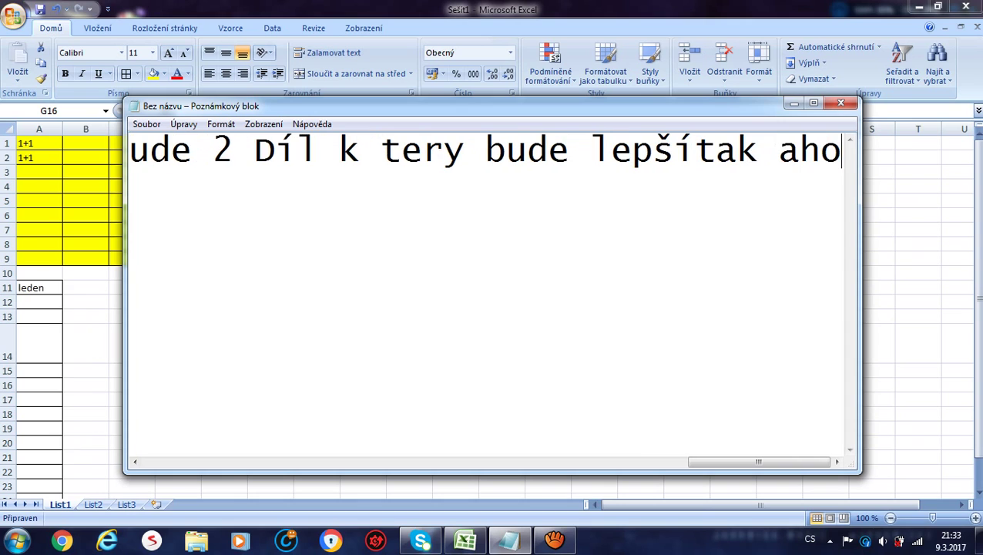
type("k")
key("BackSpace")
type("k")
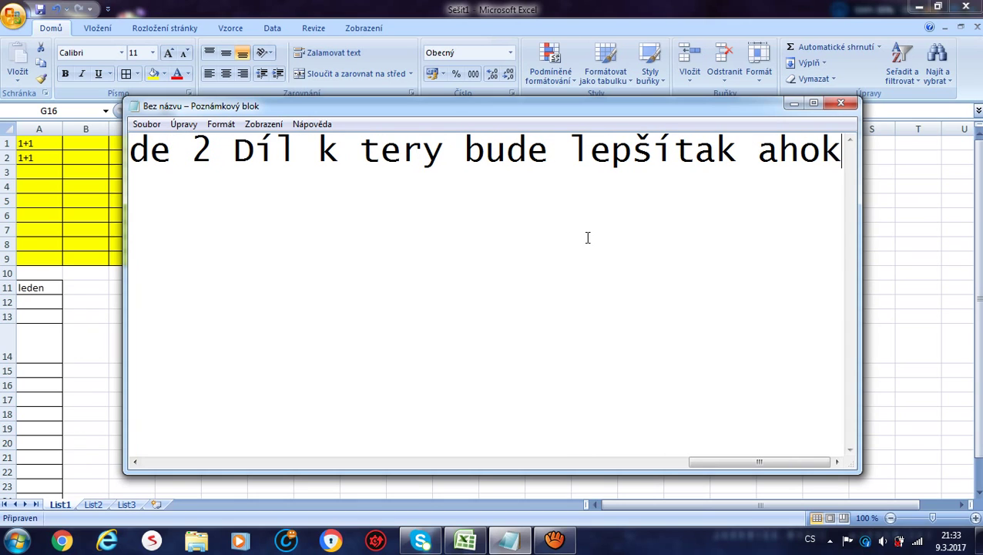
key("BackSpace")
type("jj")
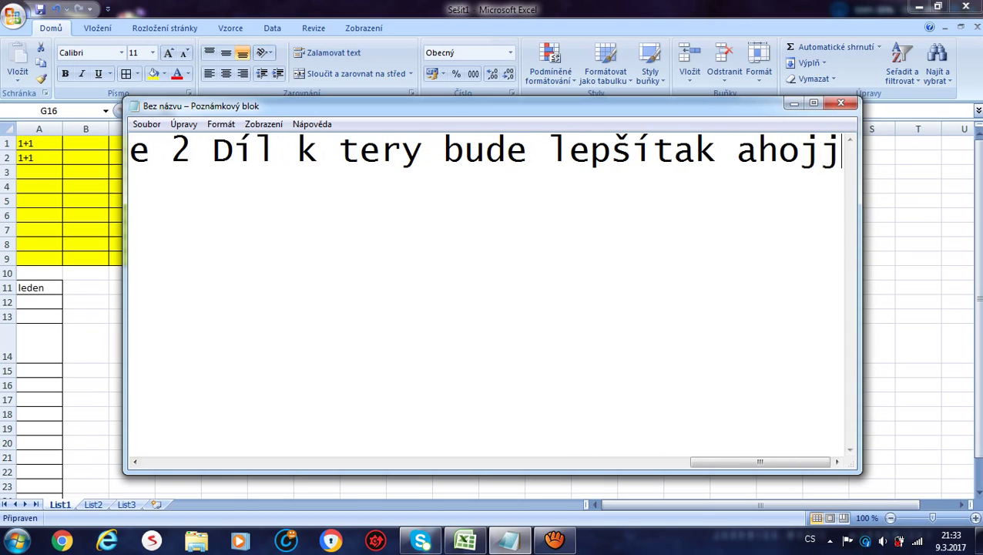
type("jjjjjjjjjjjjjjj")
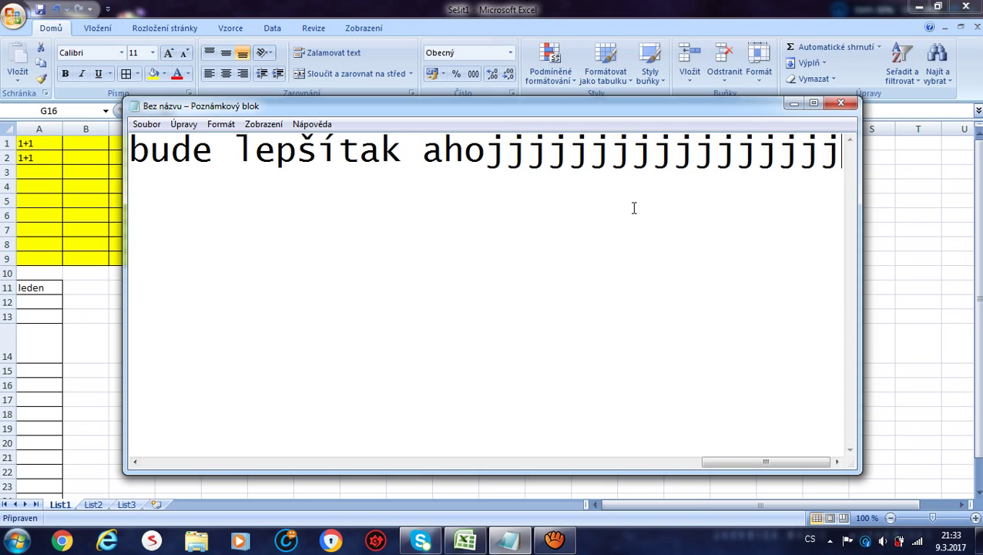
left_click(557, 540)
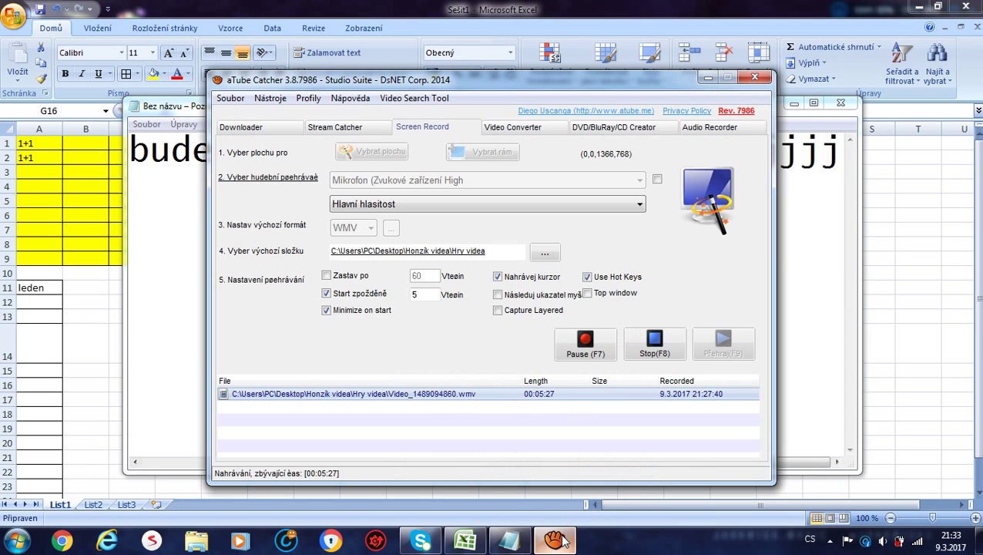